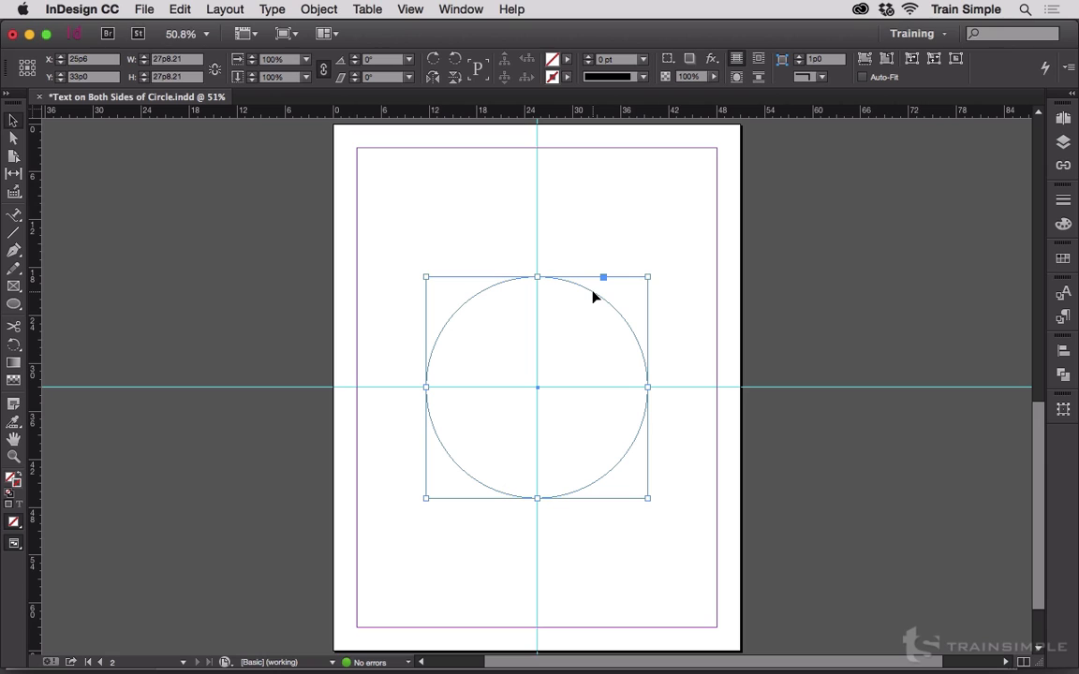
# Place the path text "InDesign Master Class" on the circle, starting from its bottom point
pyautogui.click(14, 216)
pyautogui.click(13, 216)
pyautogui.click(77, 235)
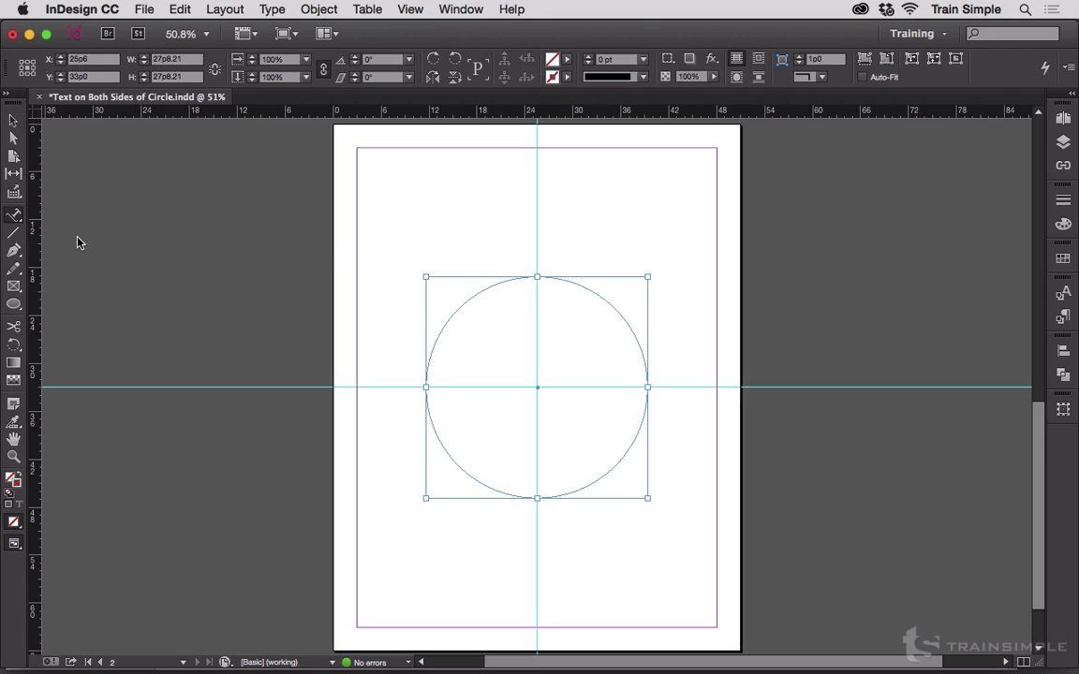
pyautogui.click(536, 497)
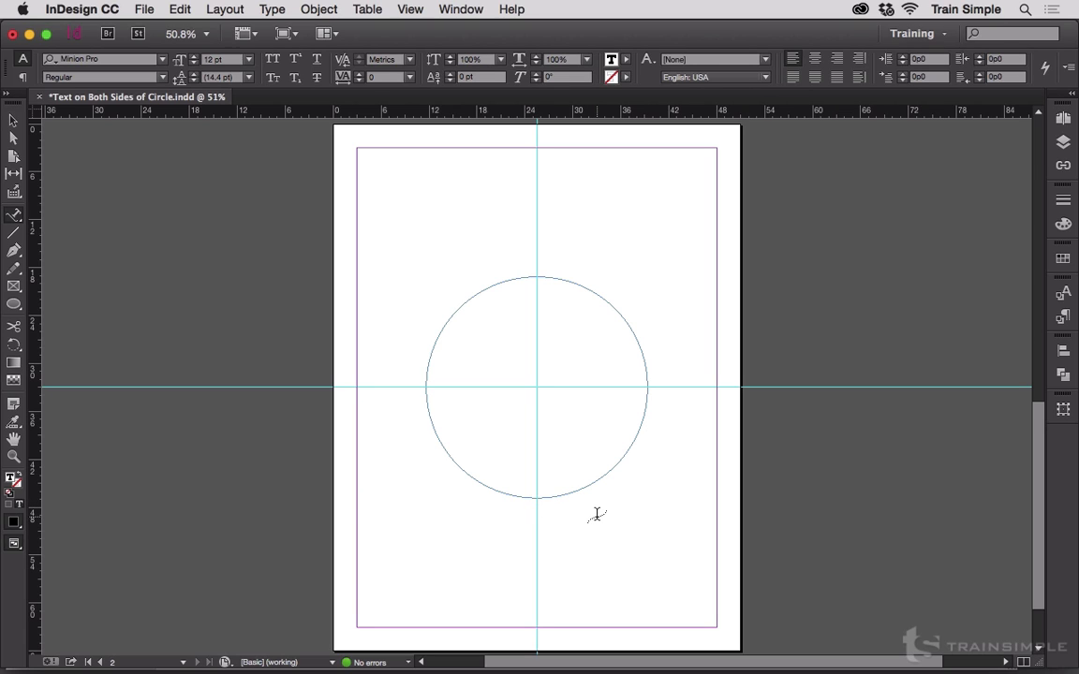
pyautogui.write('InDesign Master Clas')
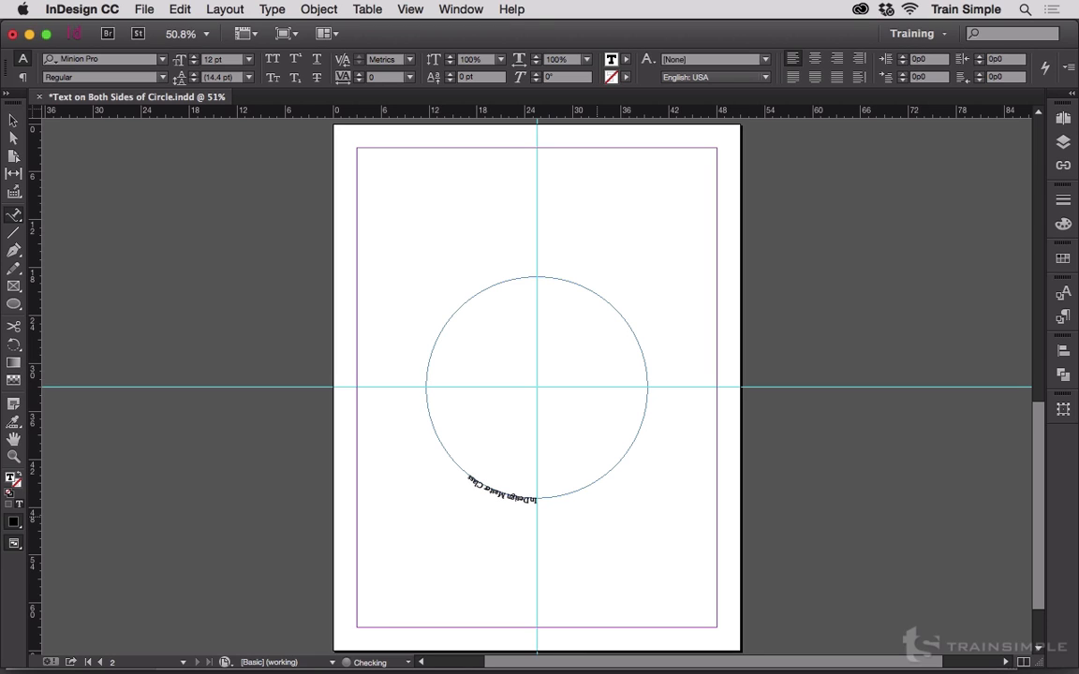
# Apply the "Circle Text" paragraph style to all the text on the circle
pyautogui.press('super+a')
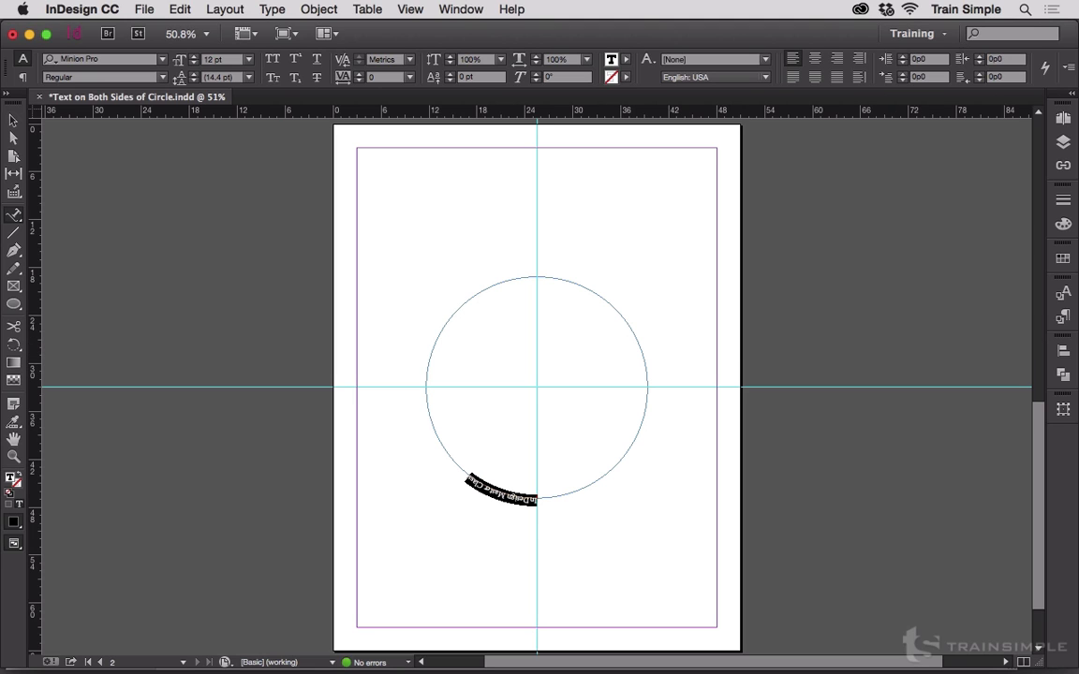
pyautogui.click(1063, 293)
pyautogui.click(1063, 316)
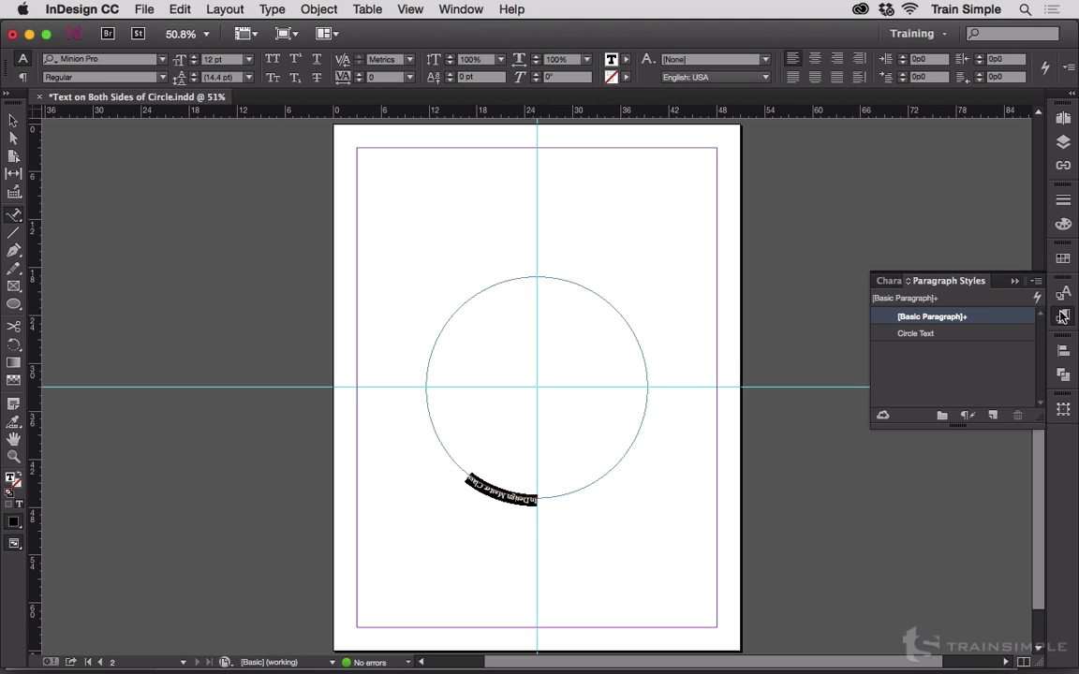
pyautogui.click(954, 337)
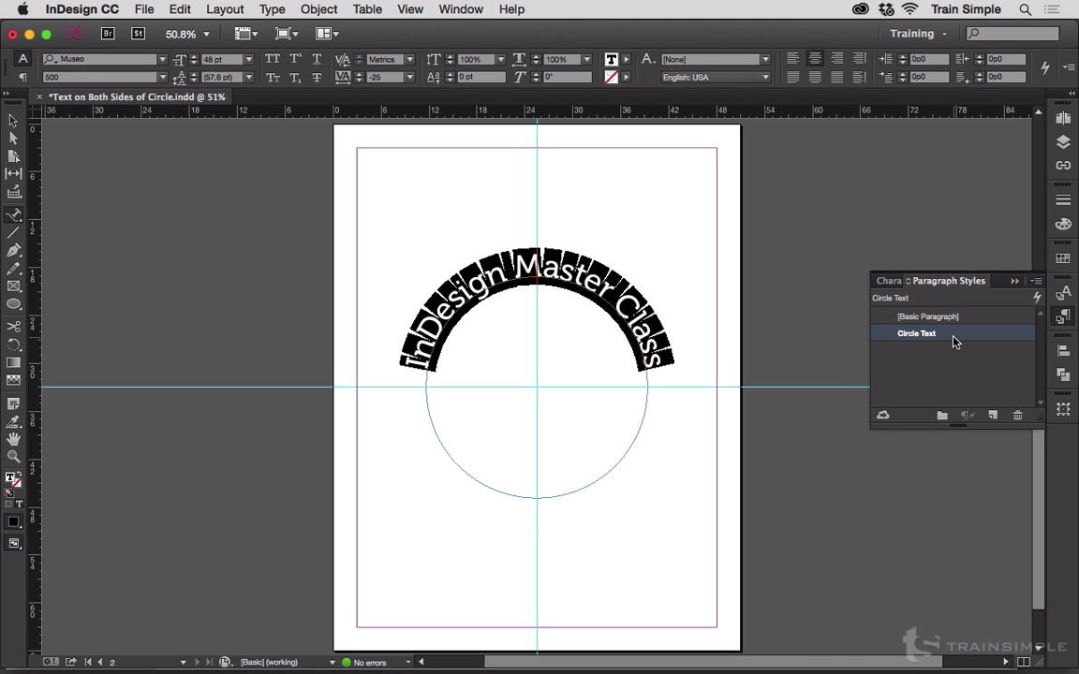
pyautogui.click(950, 281)
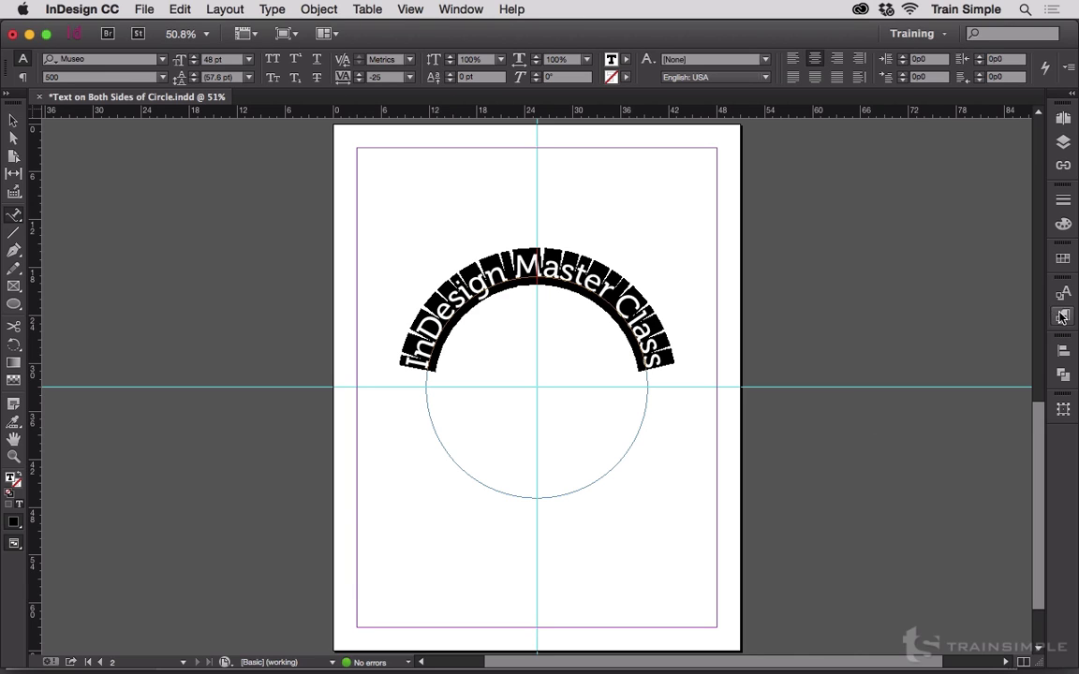
# Try left alignment on the circle text, return it to center alignment and deselect the object
pyautogui.click(792, 58)
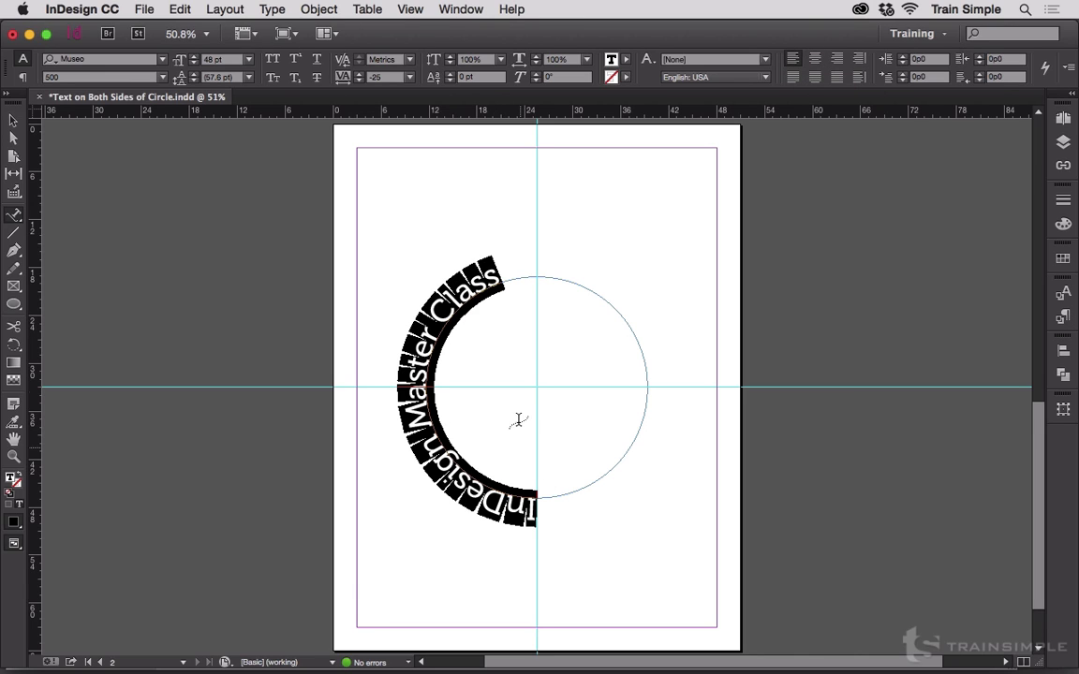
pyautogui.click(815, 58)
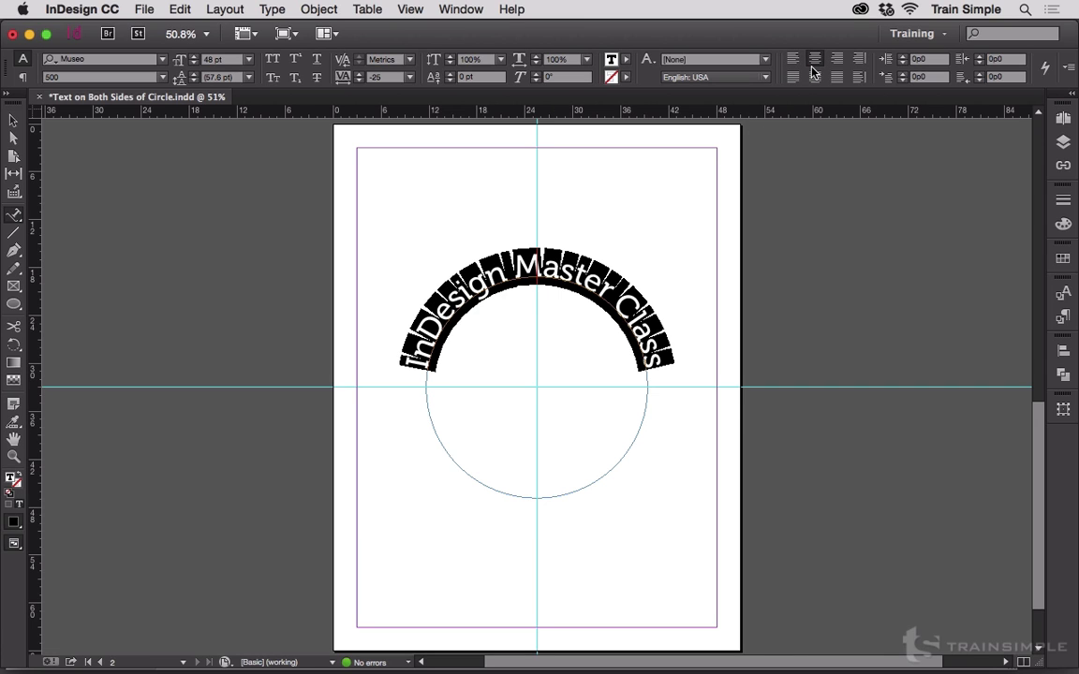
pyautogui.click(13, 120)
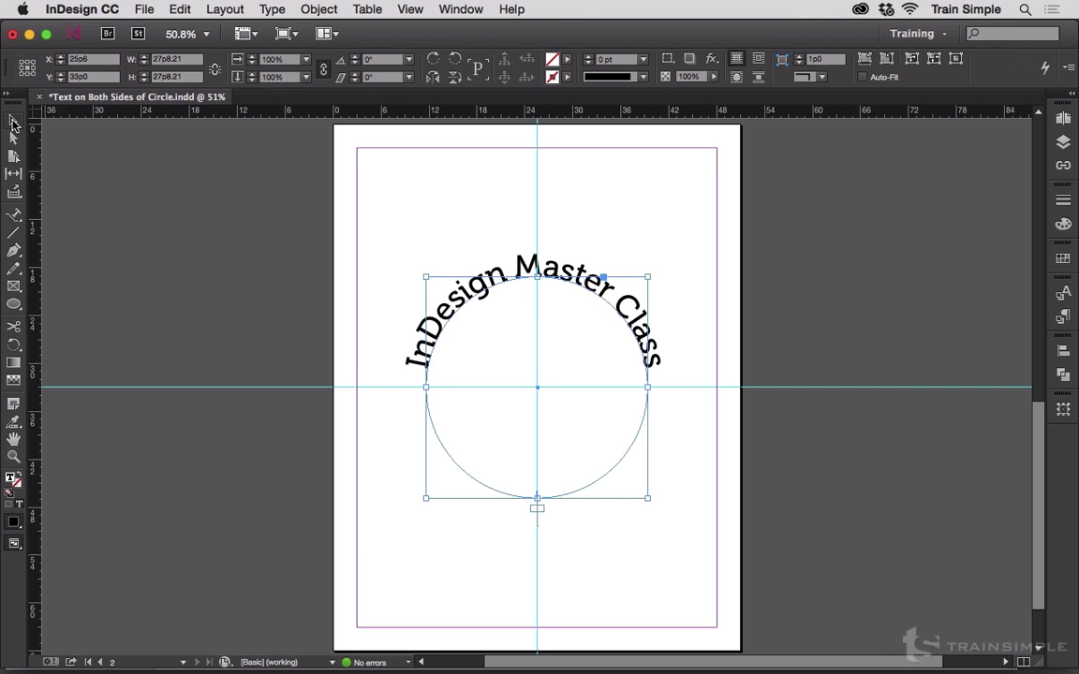
pyautogui.click(350, 227)
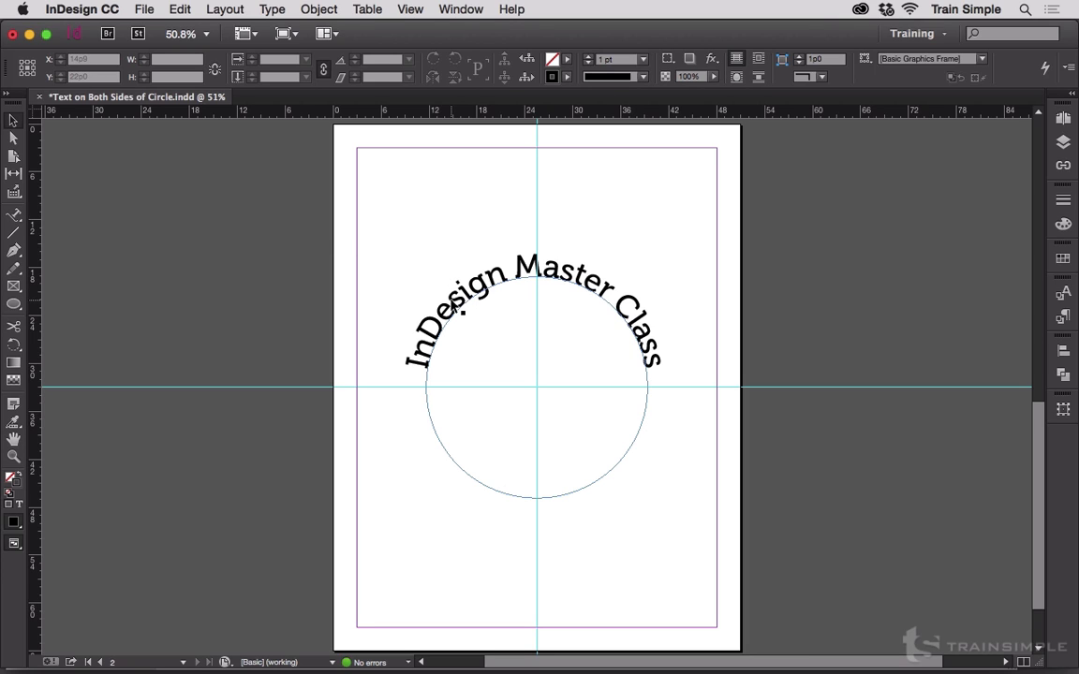
# Paste a copy of the text circle in place and rotate it 180° so its text runs along the bottom
pyautogui.click(456, 309)
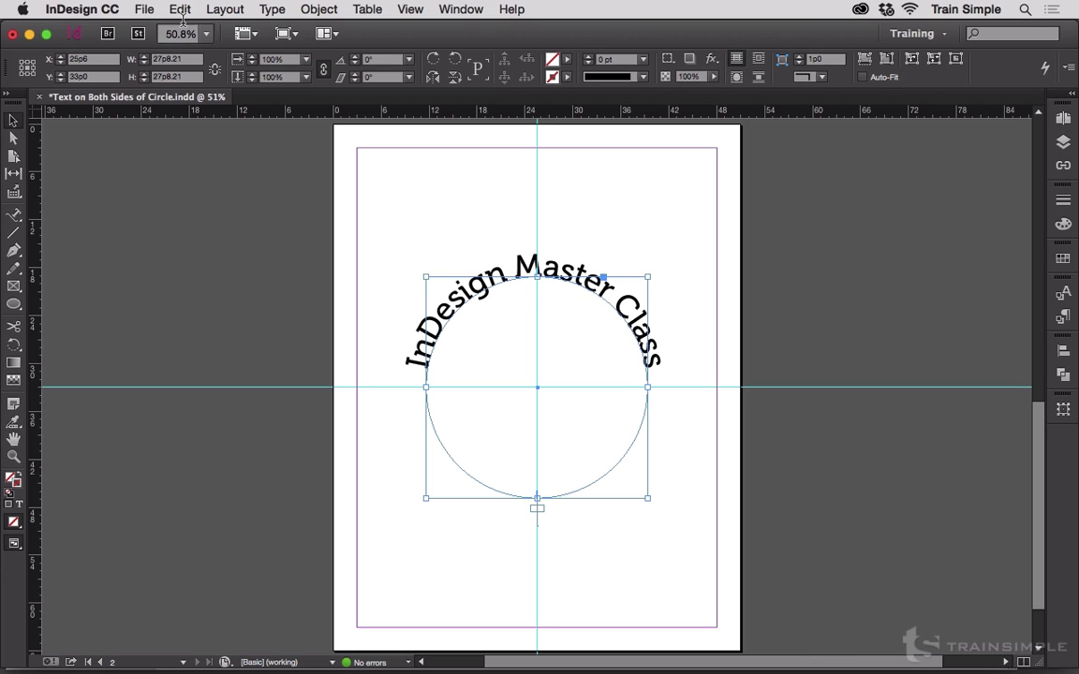
pyautogui.click(180, 11)
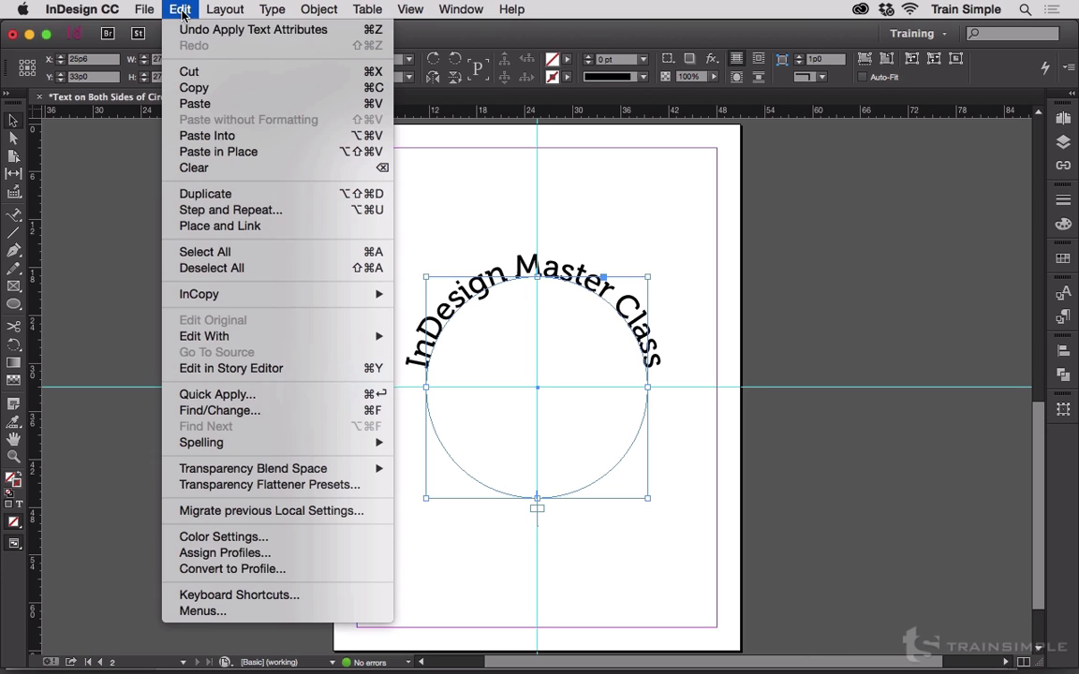
pyautogui.click(199, 152)
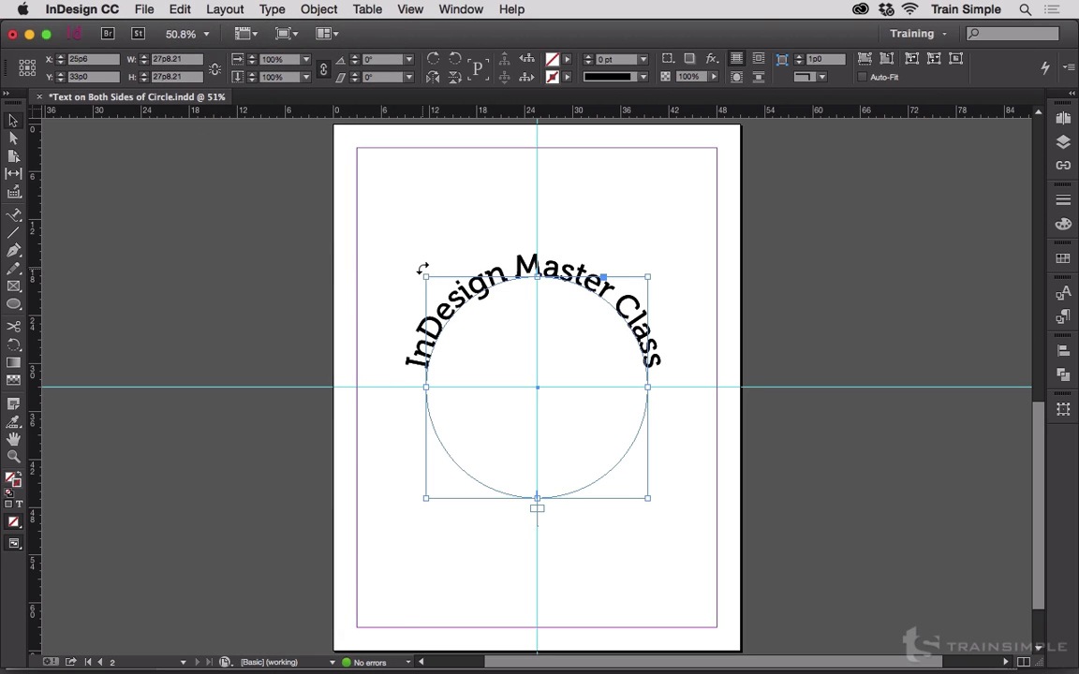
pyautogui.moveTo(422, 269); pyautogui.dragTo(501, 480)
pyautogui.press('super+z')
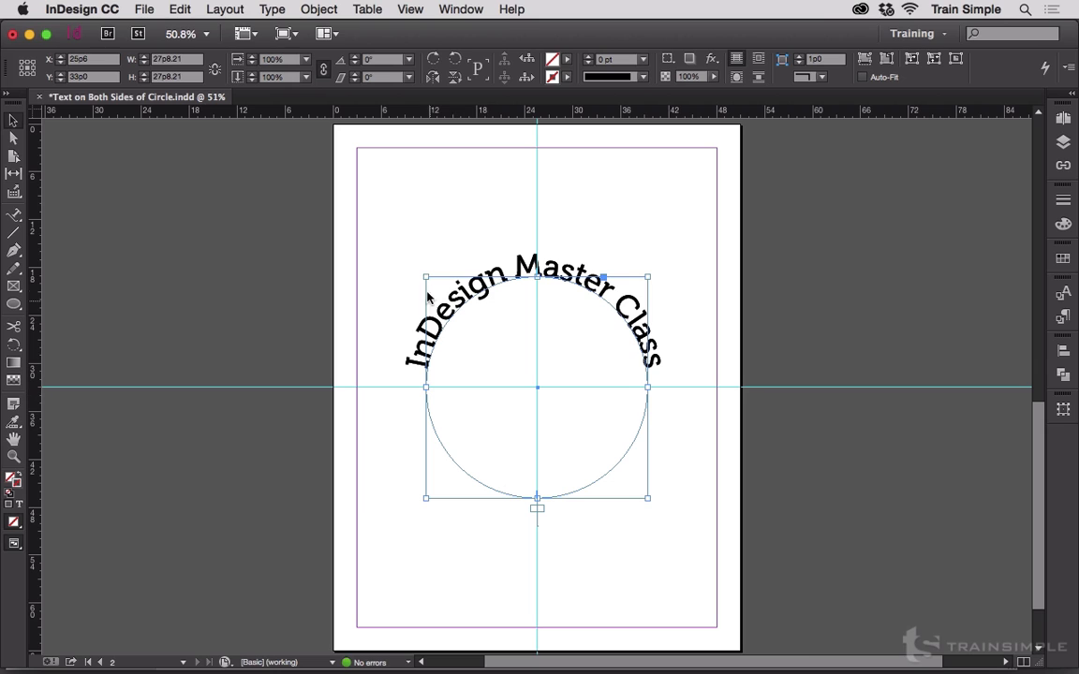
pyautogui.moveTo(422, 273); pyautogui.dragTo(473, 498)
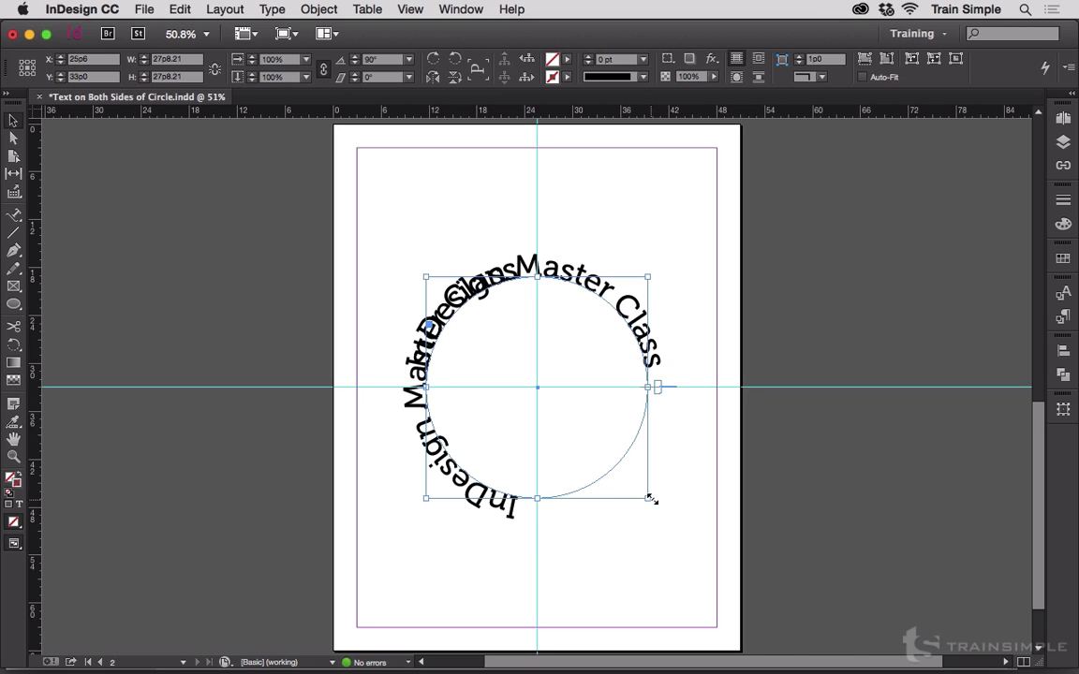
pyautogui.moveTo(676, 501); pyautogui.dragTo(696, 277)
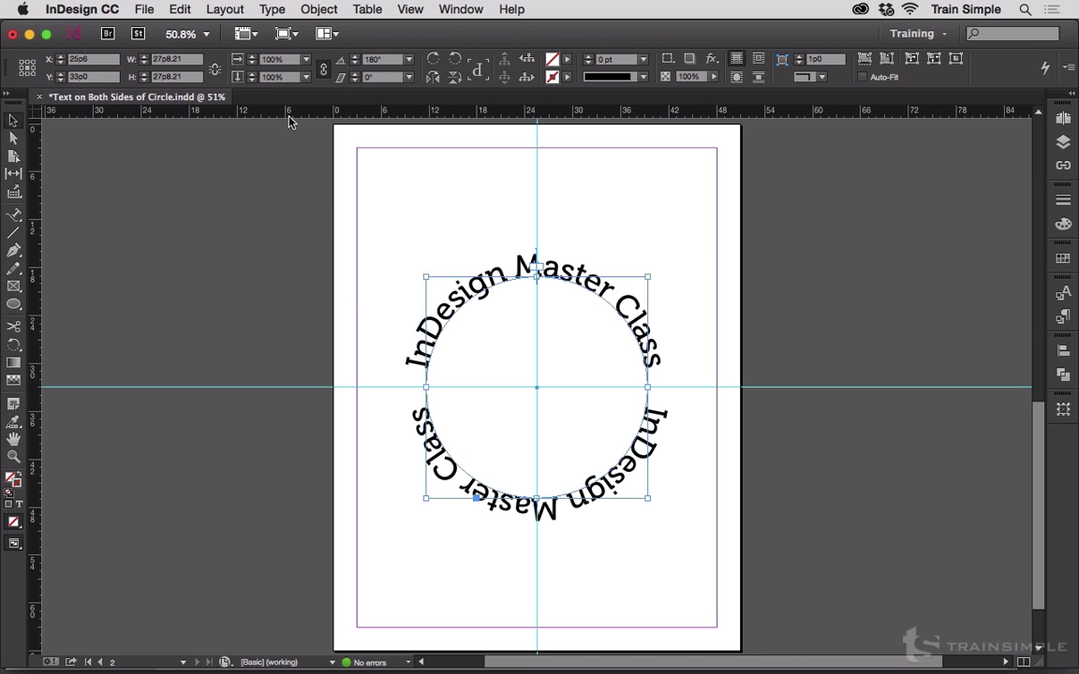
# Flip the rotated copy's path text so it reads upright inside the bottom of the circle
pyautogui.click(269, 11)
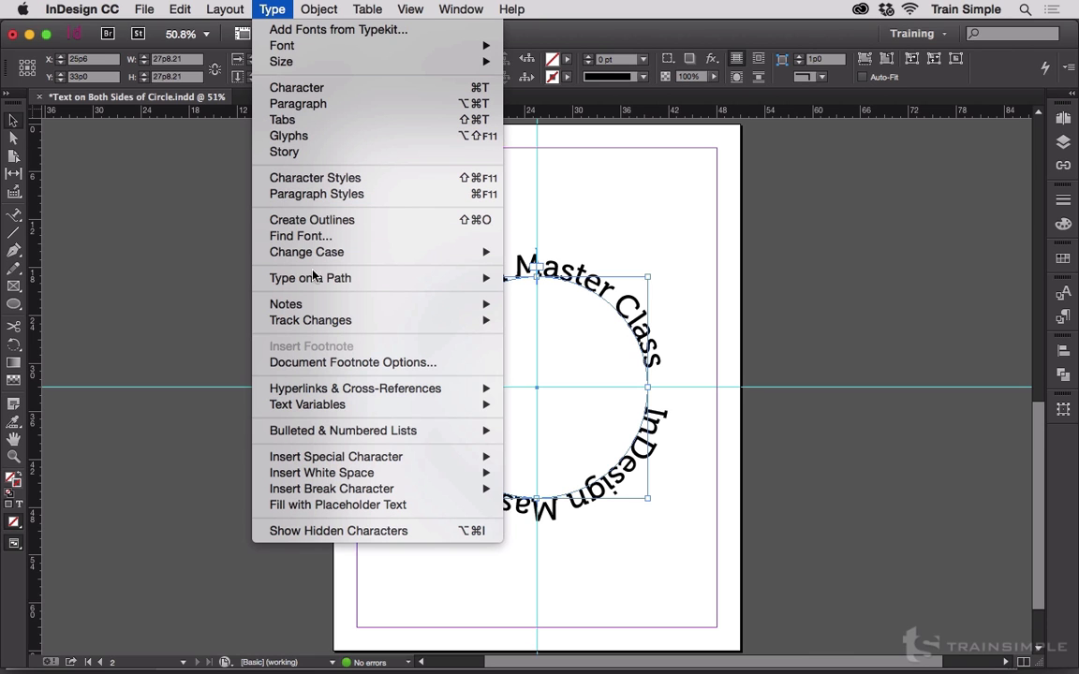
pyautogui.moveTo(392, 278)
pyautogui.click(521, 284)
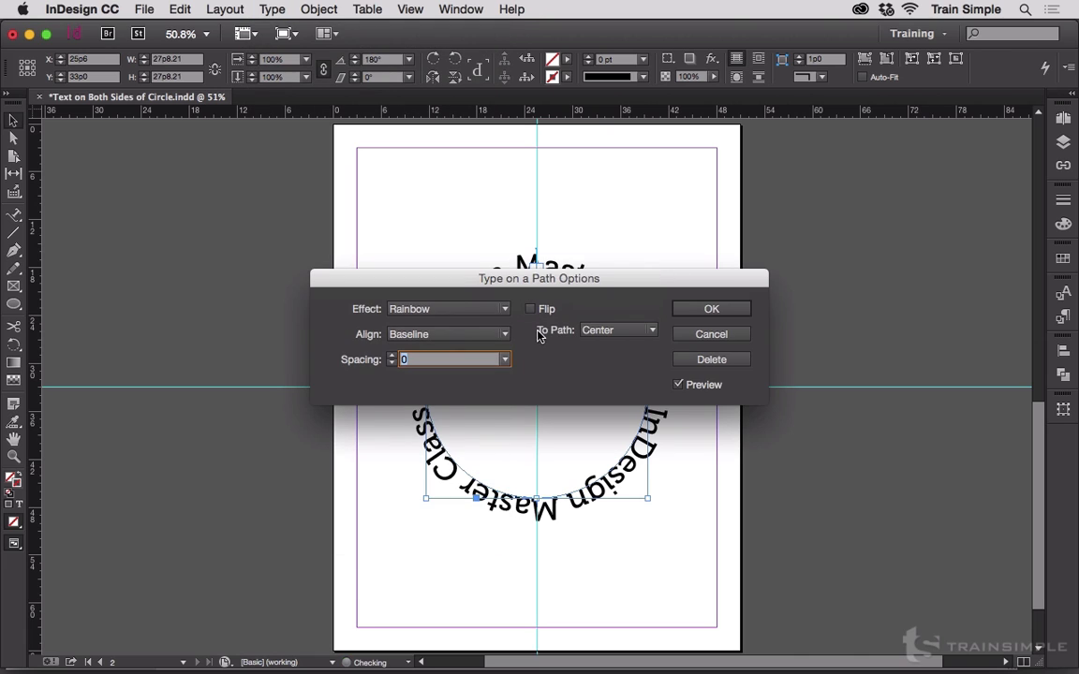
pyautogui.click(531, 311)
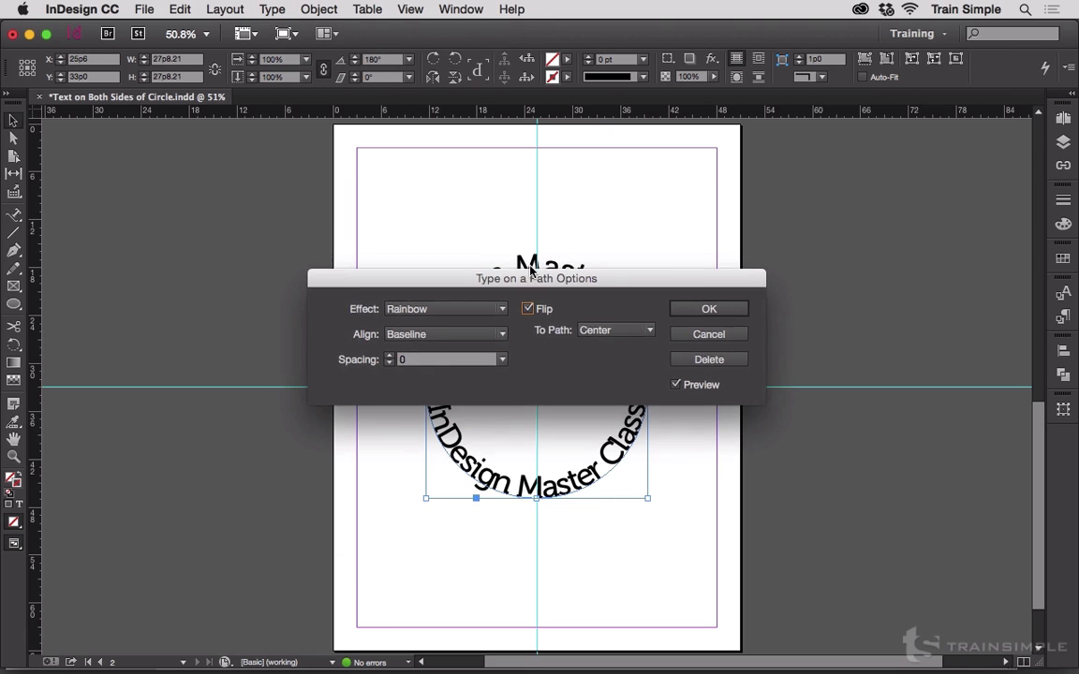
pyautogui.moveTo(534, 280); pyautogui.dragTo(521, 115)
pyautogui.click(694, 140)
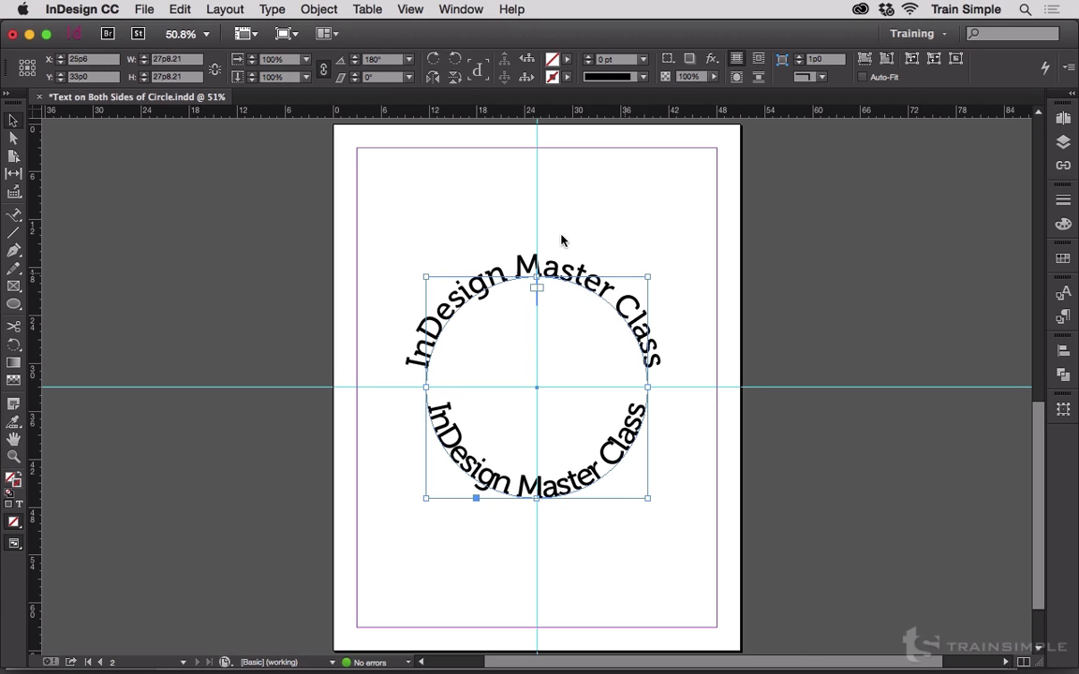
# Try Ascender as the bottom text's path alignment, and settle on Center
pyautogui.click(271, 8)
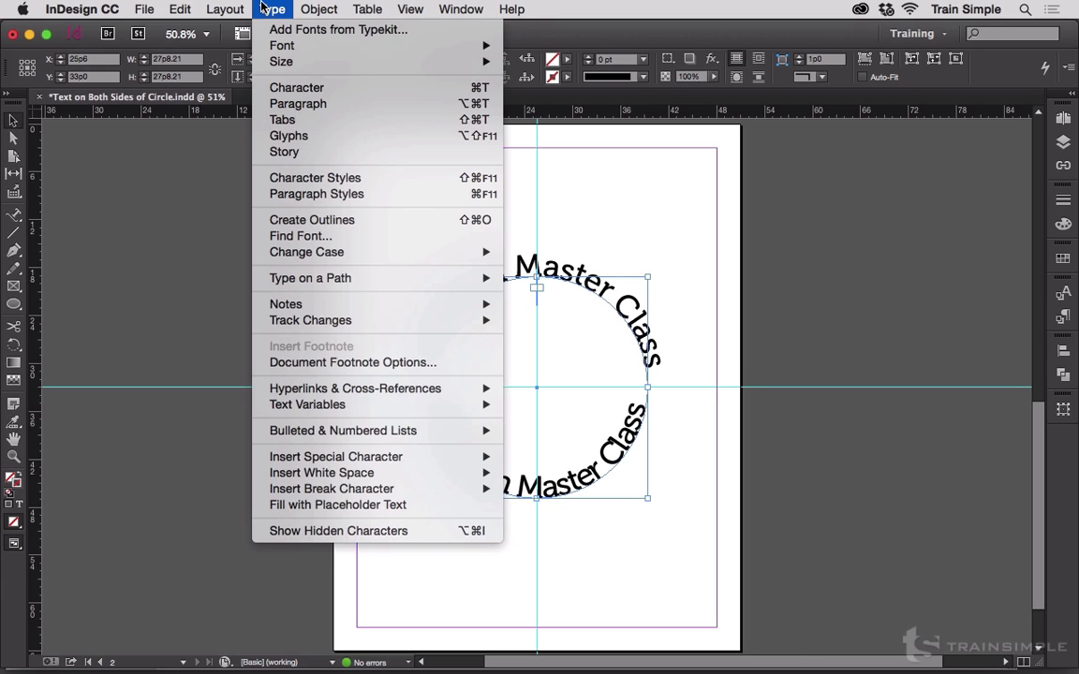
pyautogui.moveTo(288, 279)
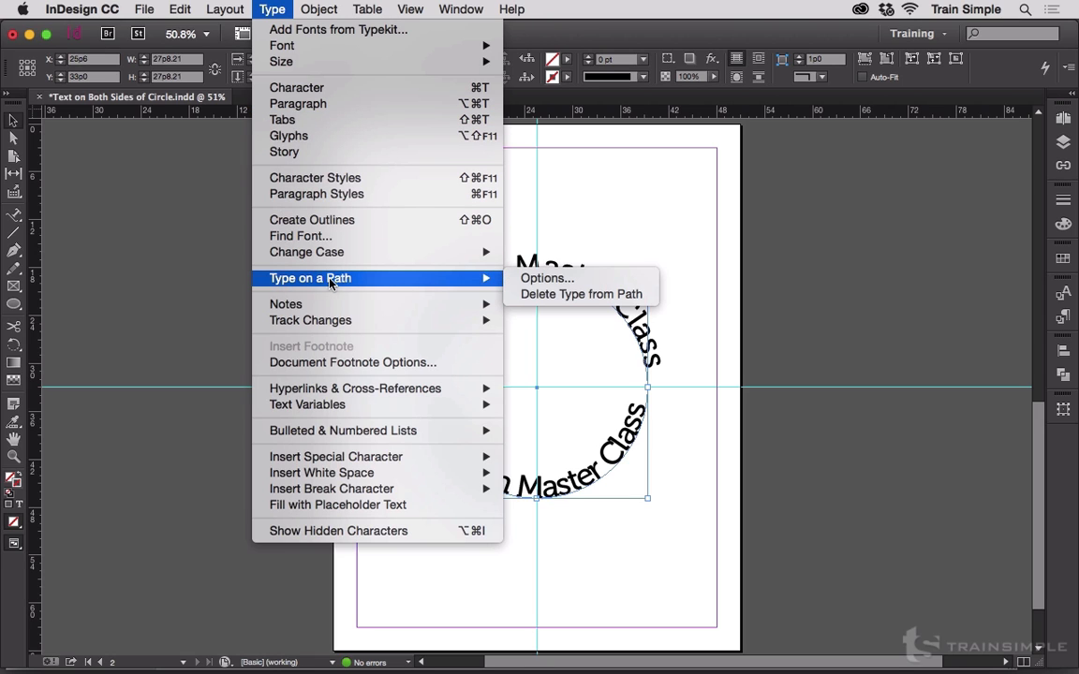
pyautogui.click(510, 281)
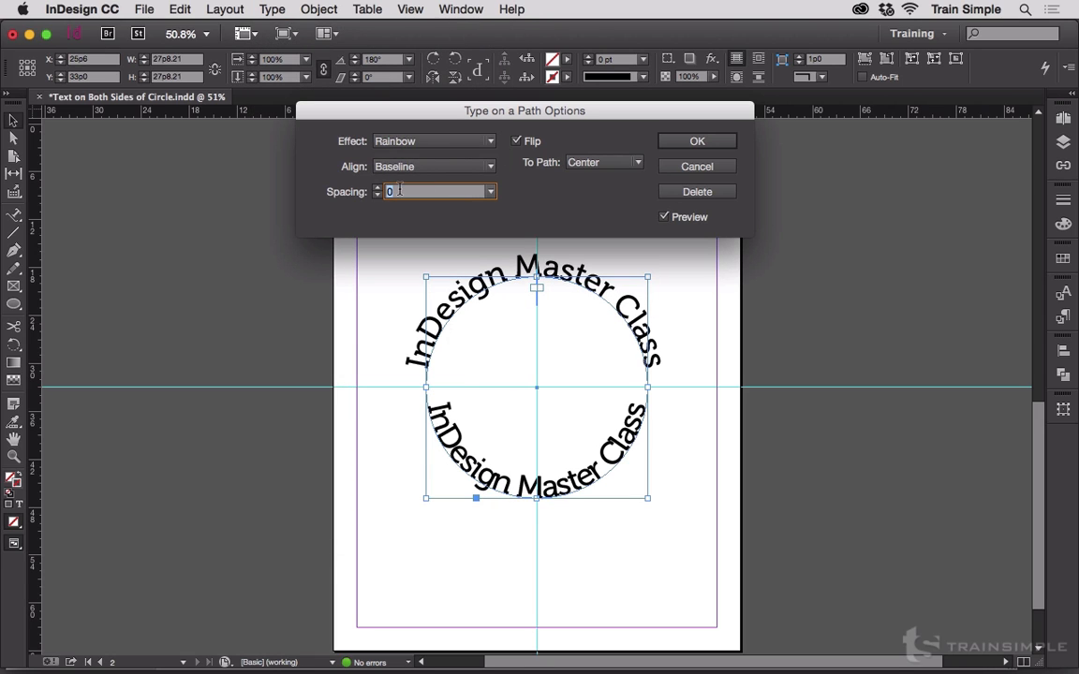
pyautogui.click(487, 166)
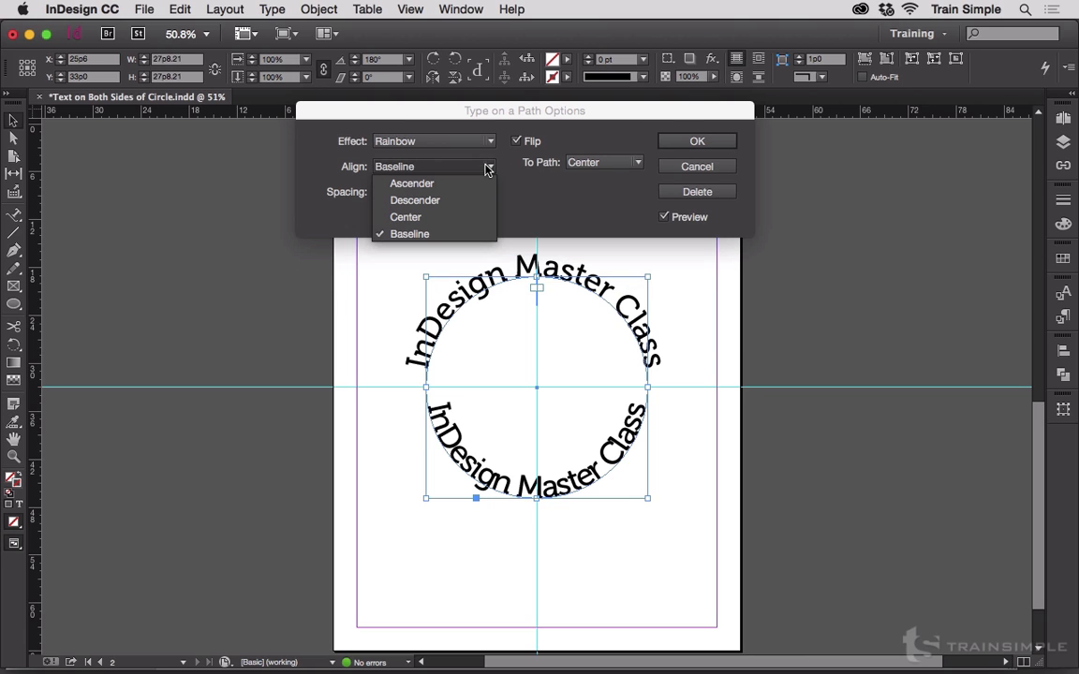
pyautogui.click(478, 185)
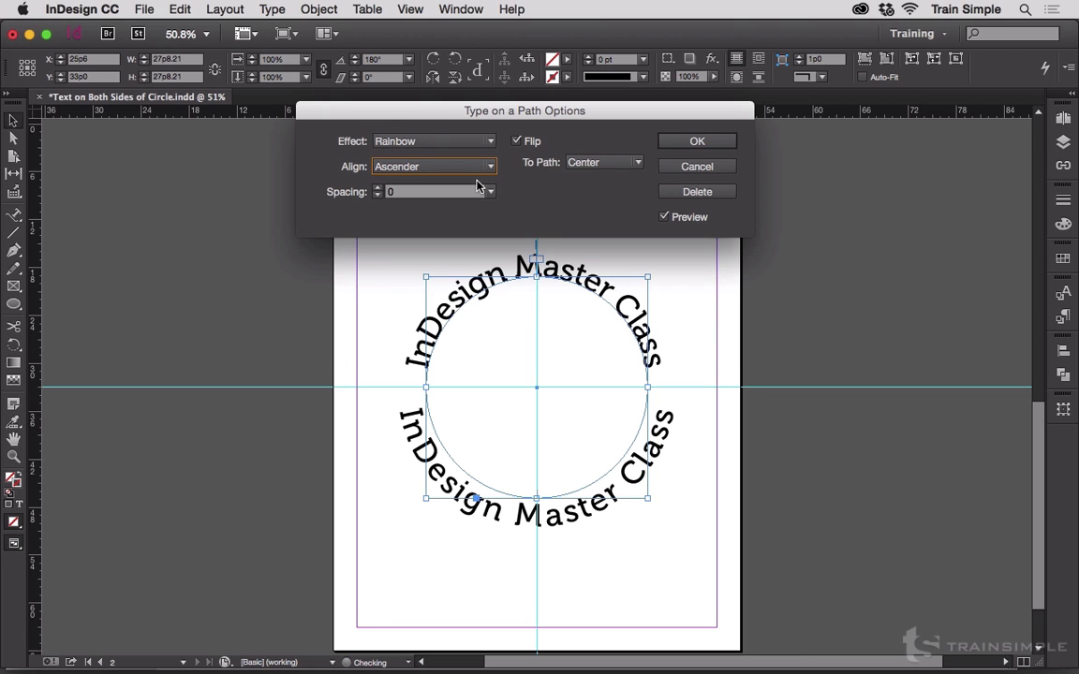
pyautogui.click(485, 168)
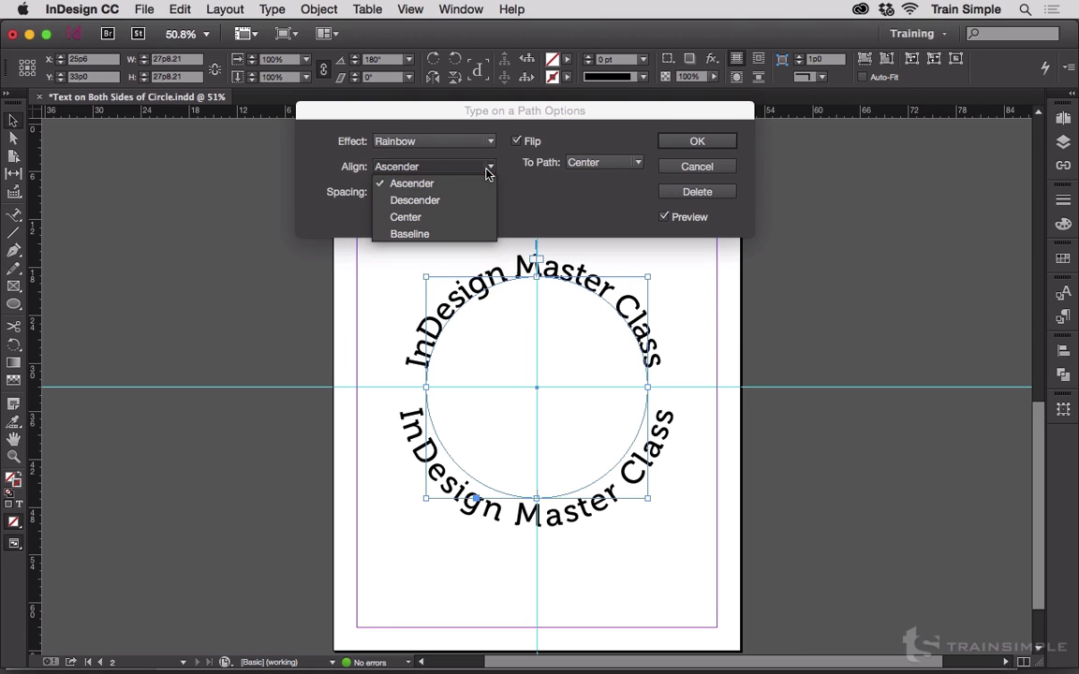
pyautogui.click(474, 216)
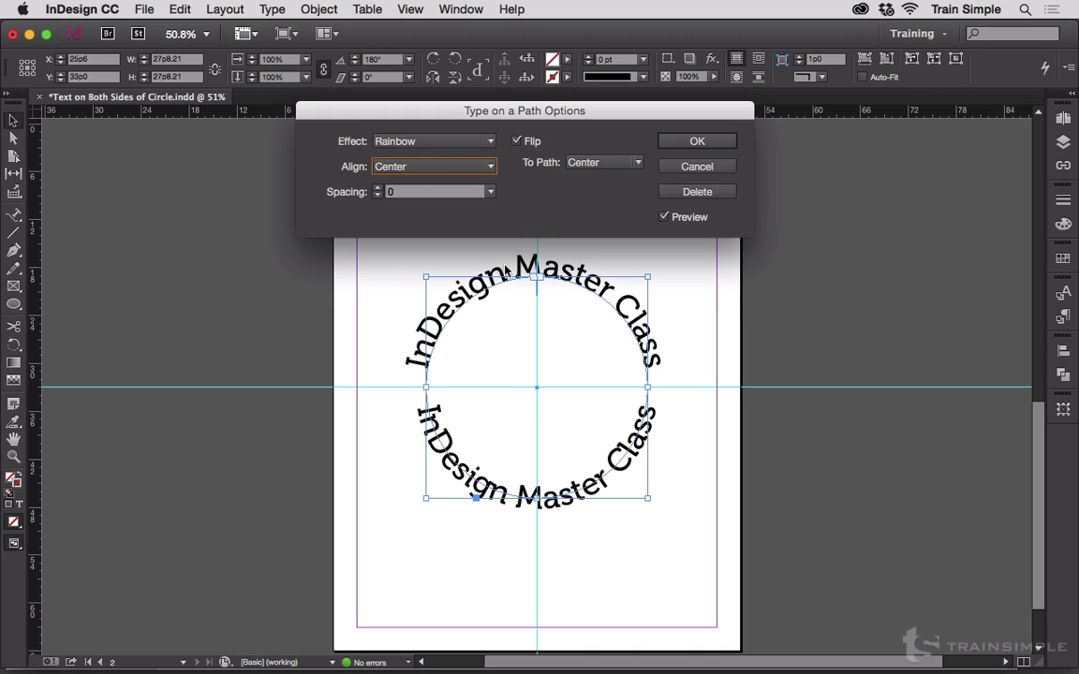
pyautogui.click(691, 142)
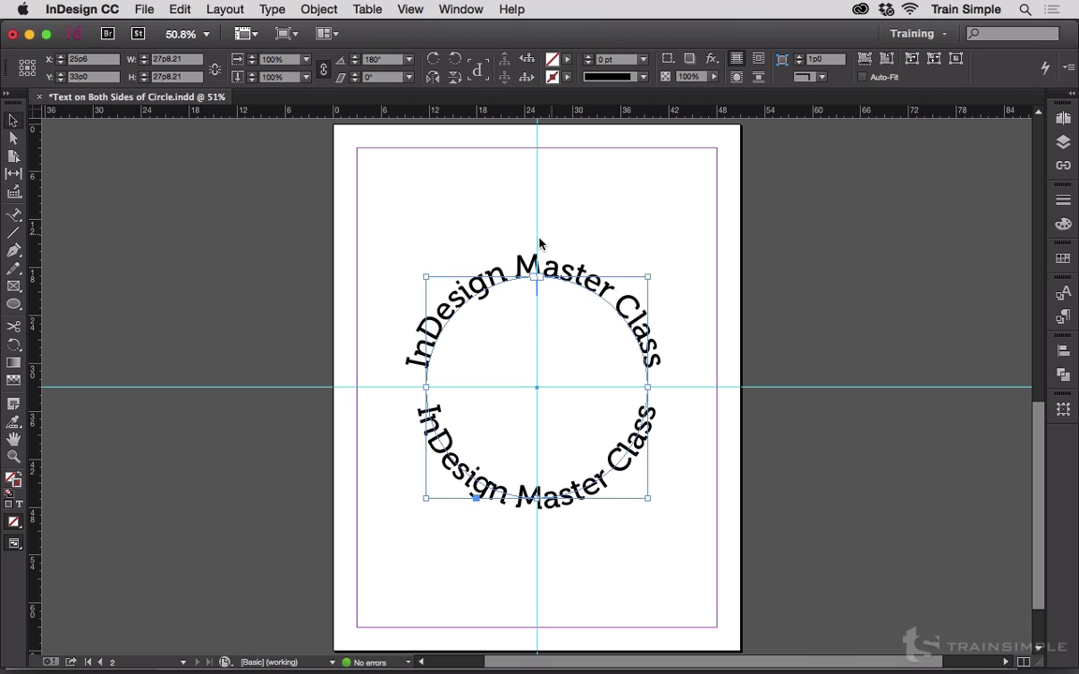
# Set the path alignment to Center for both text circles together and deselect them
pyautogui.click(271, 9)
pyautogui.moveTo(318, 278)
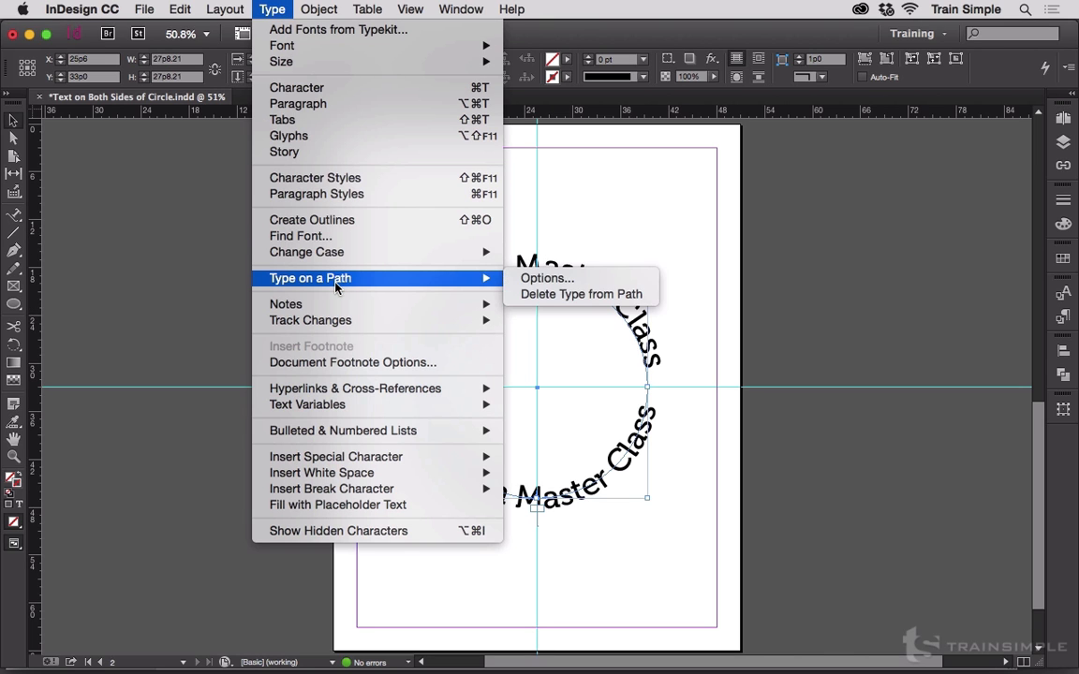
pyautogui.click(545, 278)
pyautogui.click(429, 165)
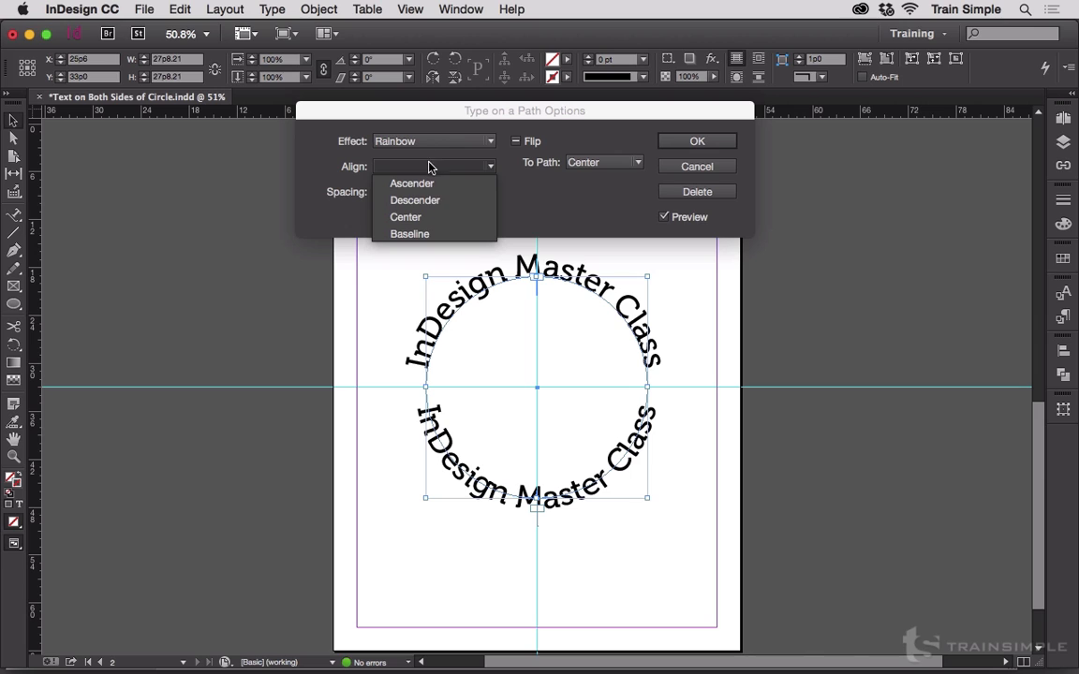
pyautogui.click(416, 217)
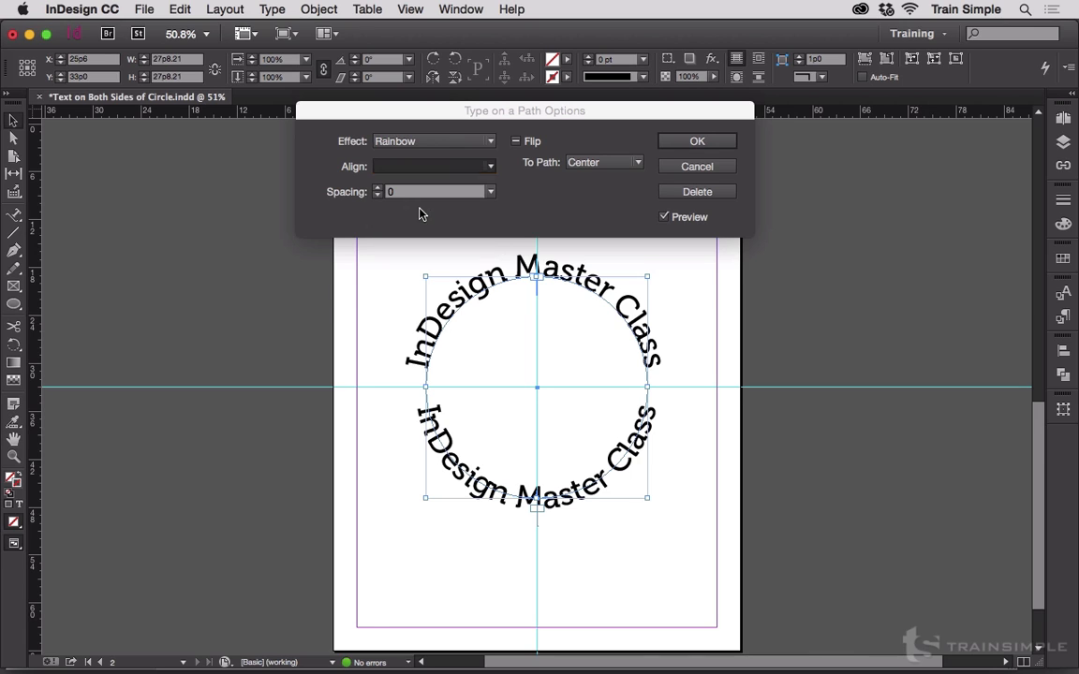
pyautogui.click(695, 141)
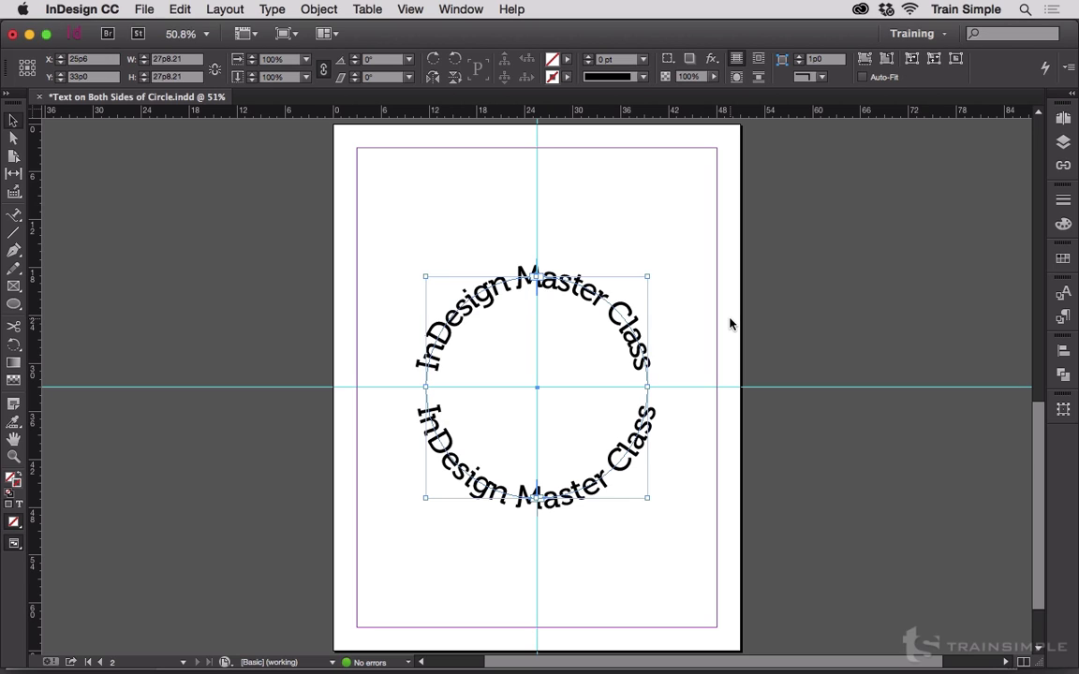
pyautogui.click(693, 283)
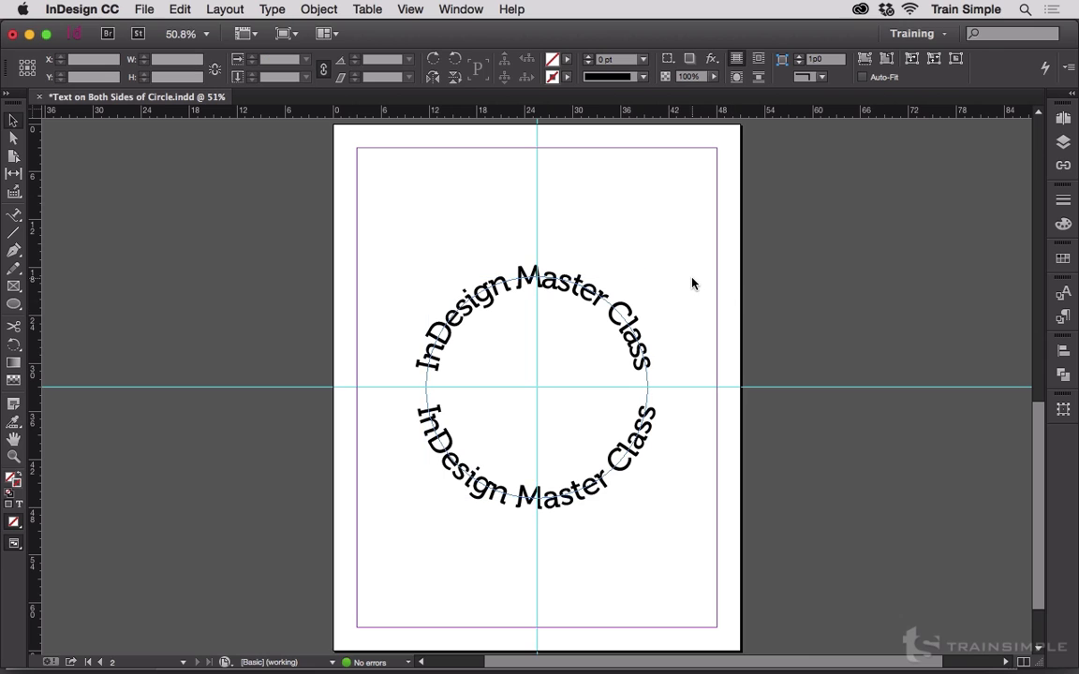
# Undo the path alignment, flip and rotation edits, going back to the circle with text only along its top
pyautogui.moveTo(420, 259); pyautogui.dragTo(461, 424)
pyautogui.press('super+z')
pyautogui.press('super+z')
pyautogui.press('super+z')
pyautogui.press('super+z')
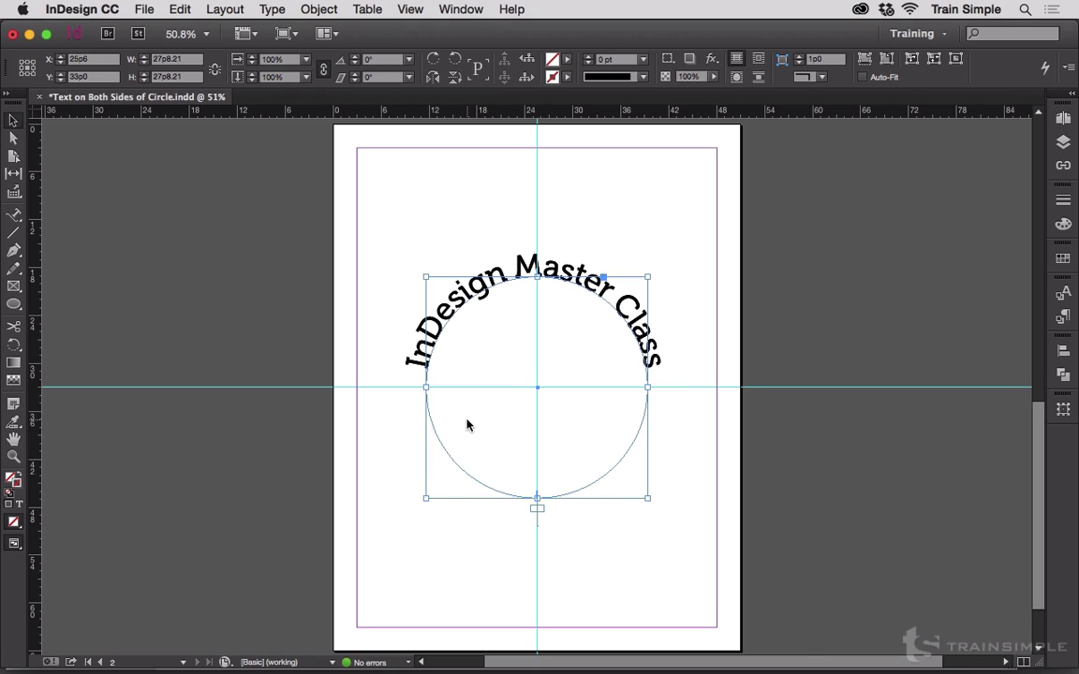
# Step back and forth through the edit history and bring the two-sided text circles back over the original circle
pyautogui.press('super+z')
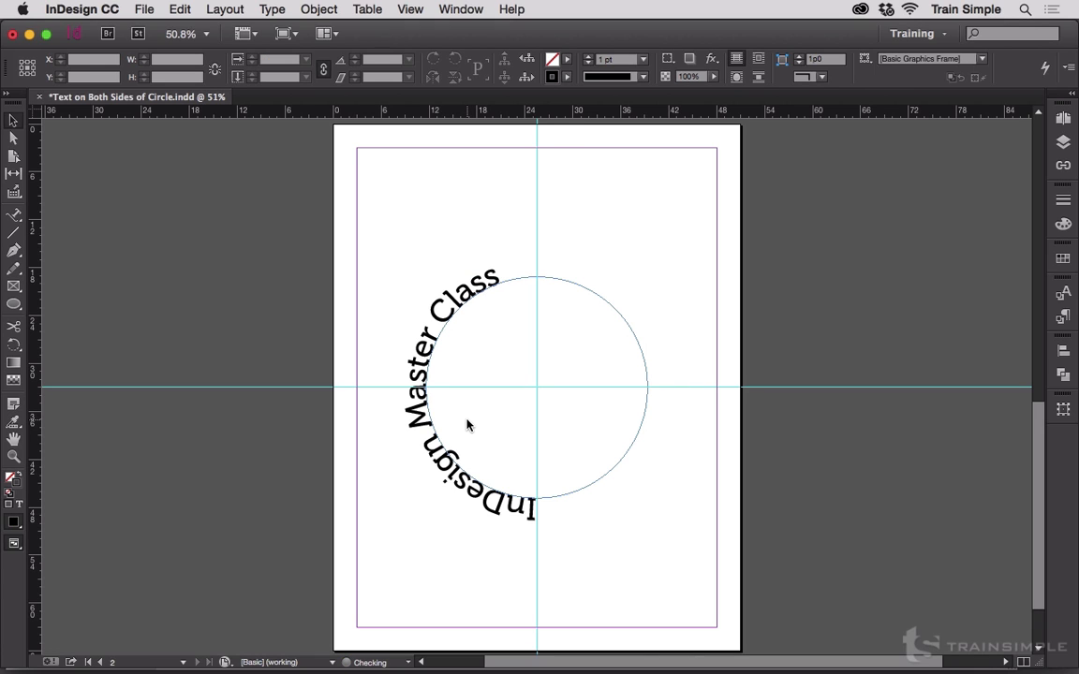
pyautogui.press('super+shift+z')
pyautogui.click(487, 286)
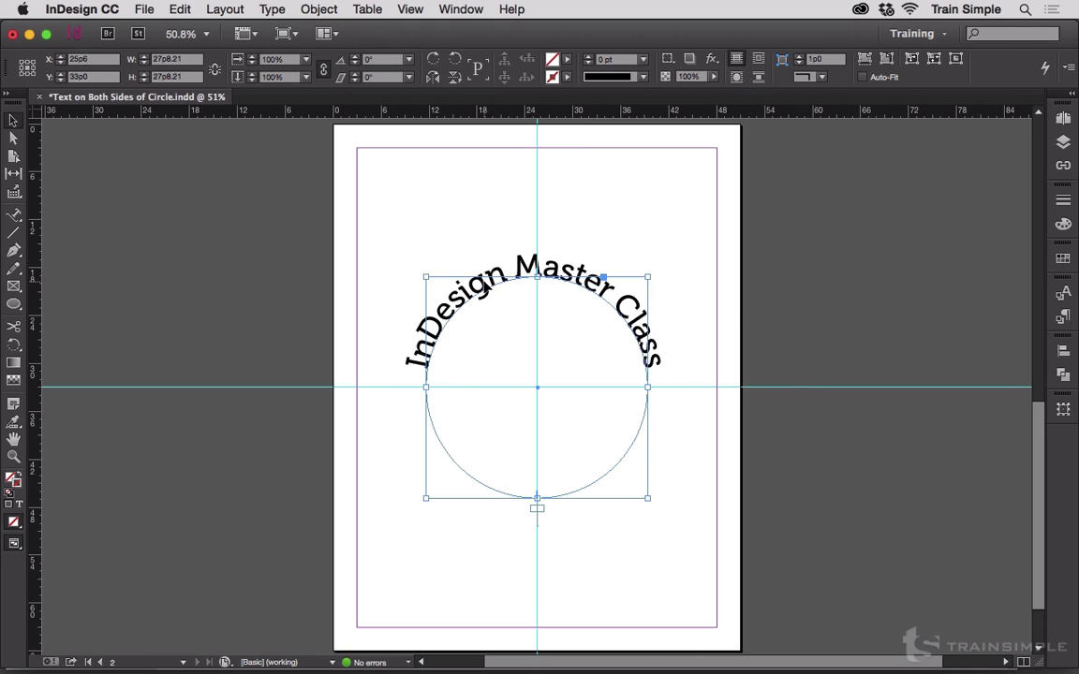
pyautogui.press('super+z')
pyautogui.press('super+shift+z')
pyautogui.press('super+shift+z')
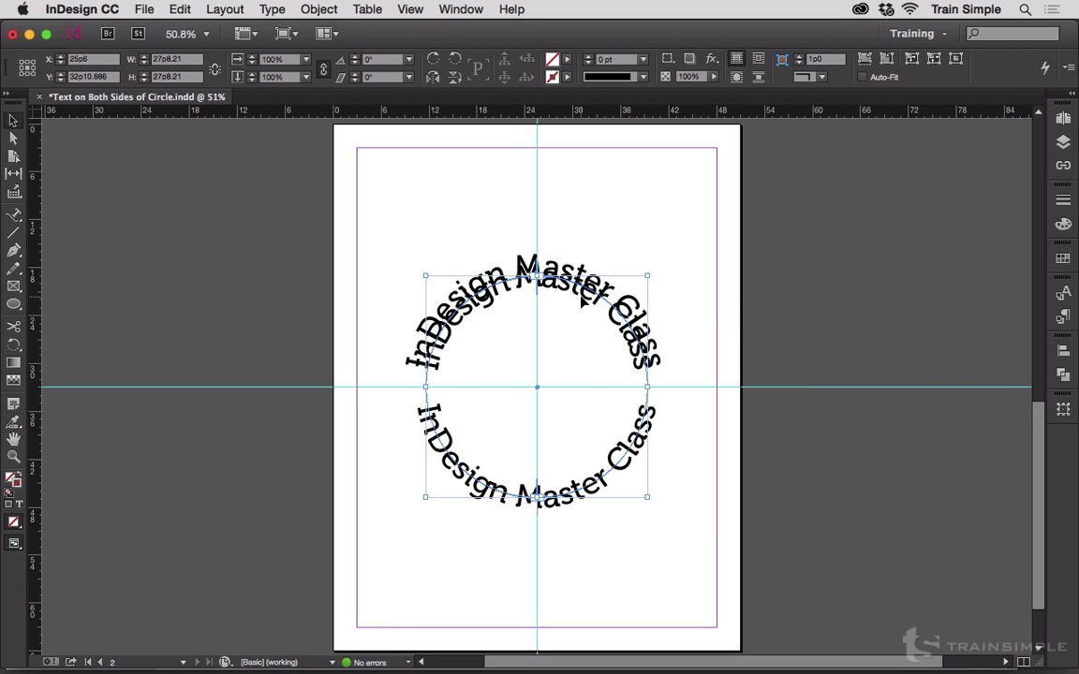
# Move the two-sided text circles off the page onto the pasteboard to its right, at about X 68p11.6, and deselect them
pyautogui.hotkey('shift', 'Right')
pyautogui.hotkey('shift', 'Right')
pyautogui.hotkey('shift', 'Right')
pyautogui.hotkey('shift', 'Right')
pyautogui.hotkey('shift', 'Right')
pyautogui.hotkey('shift', 'Right')
pyautogui.hotkey('shift', 'Right')
pyautogui.hotkey('shift', 'Right')
pyautogui.hotkey('shift', 'Right')
pyautogui.hotkey('shift', 'Right')
pyautogui.hotkey('shift', 'Right')
pyautogui.hotkey('shift', 'Right')
pyautogui.hotkey('shift', 'Right')
pyautogui.hotkey('shift', 'Right')
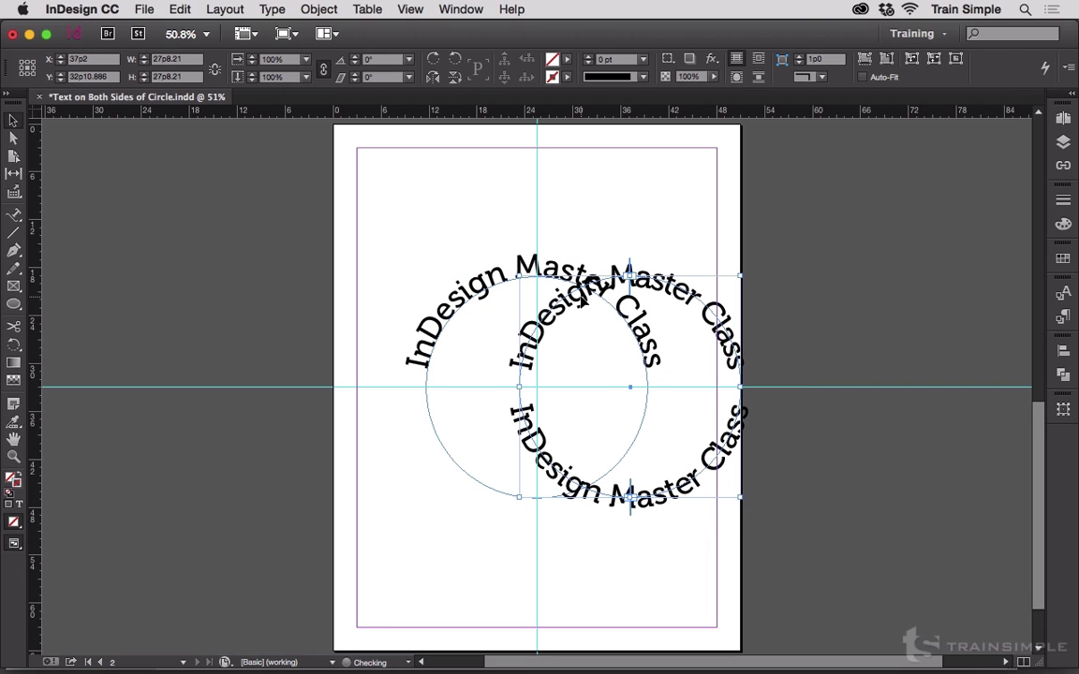
pyautogui.moveTo(660, 297); pyautogui.dragTo(913, 299)
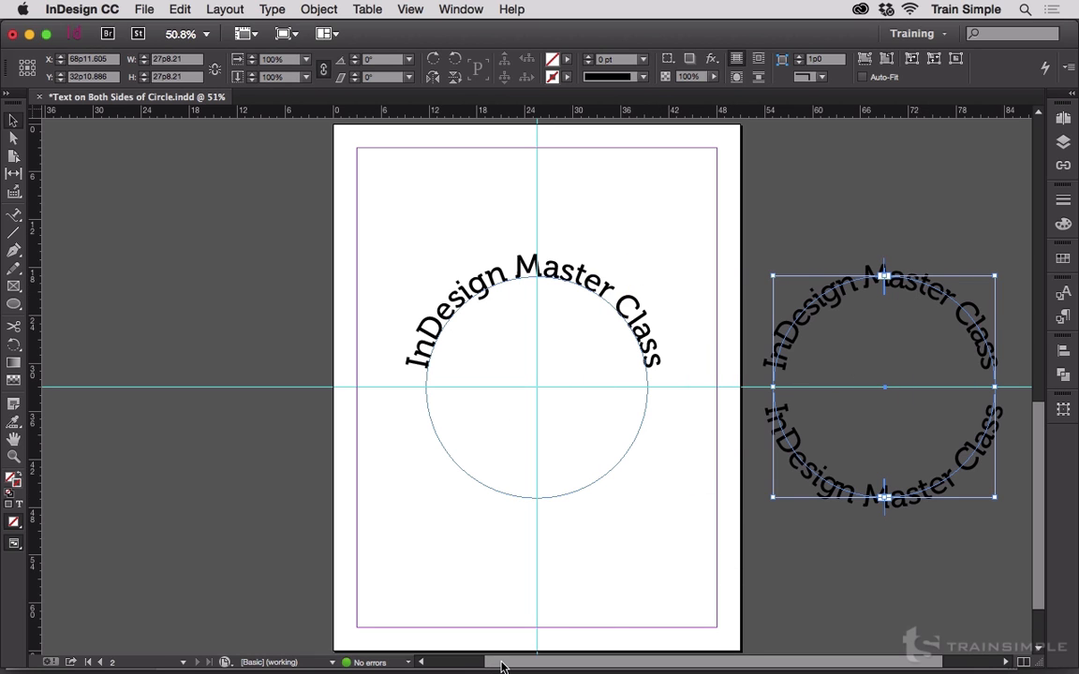
pyautogui.moveTo(501, 665); pyautogui.dragTo(520, 665)
pyautogui.click(357, 296)
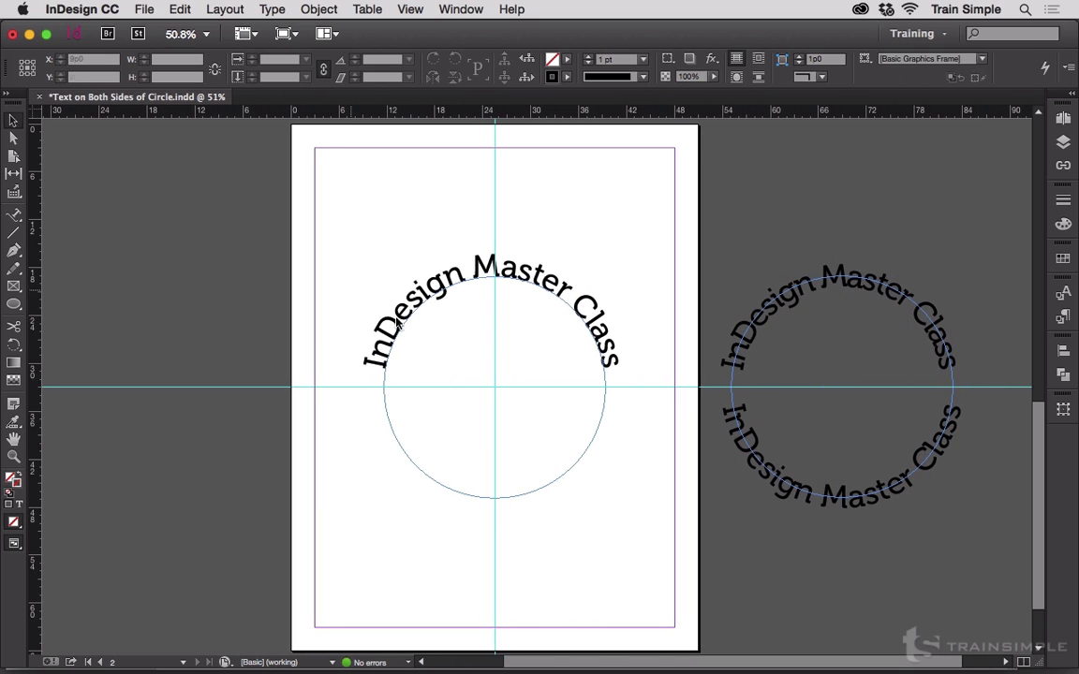
# Select both overlapping text circles on the pasteboard and set their font to Andale Mono
pyautogui.click(397, 323)
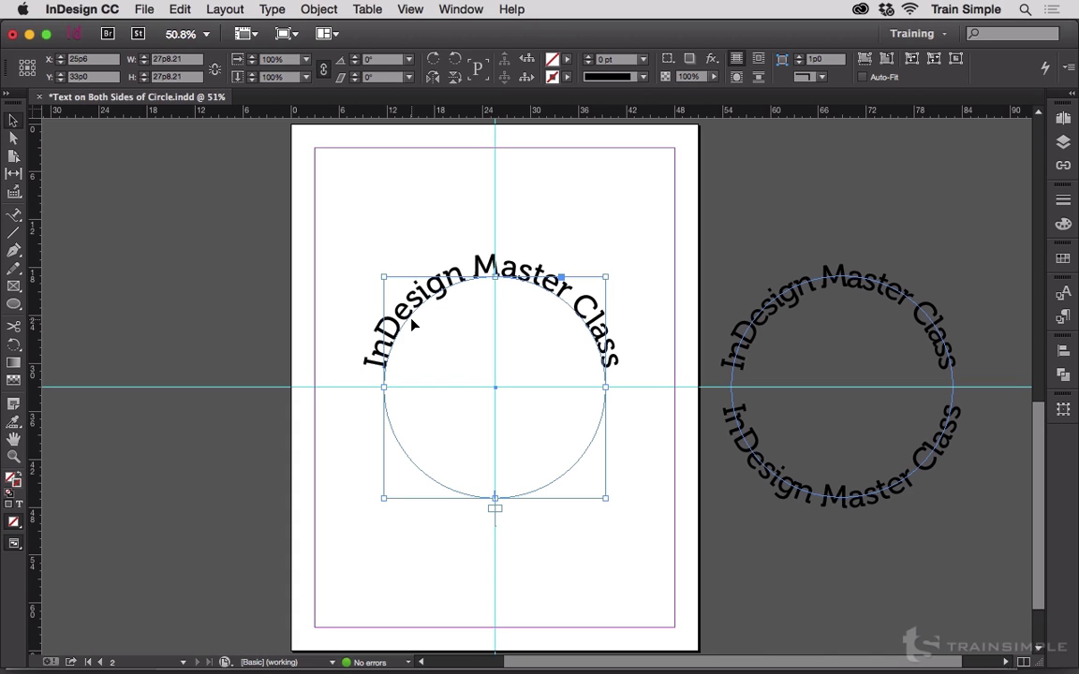
pyautogui.click(653, 321)
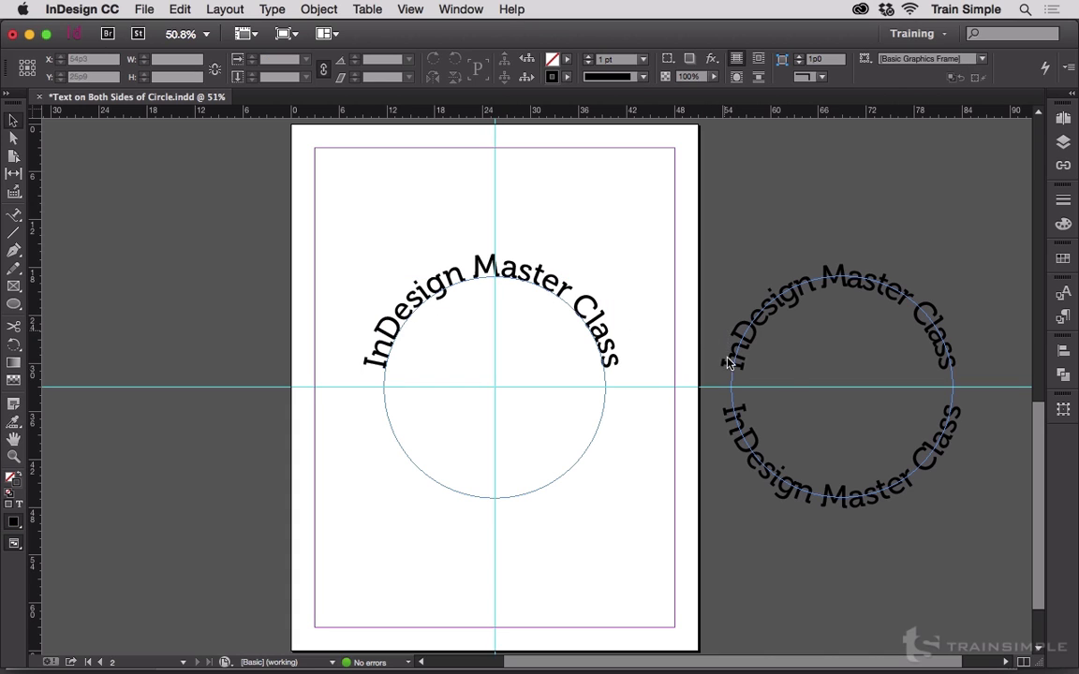
pyautogui.moveTo(723, 331); pyautogui.dragTo(796, 499)
pyautogui.click(741, 265)
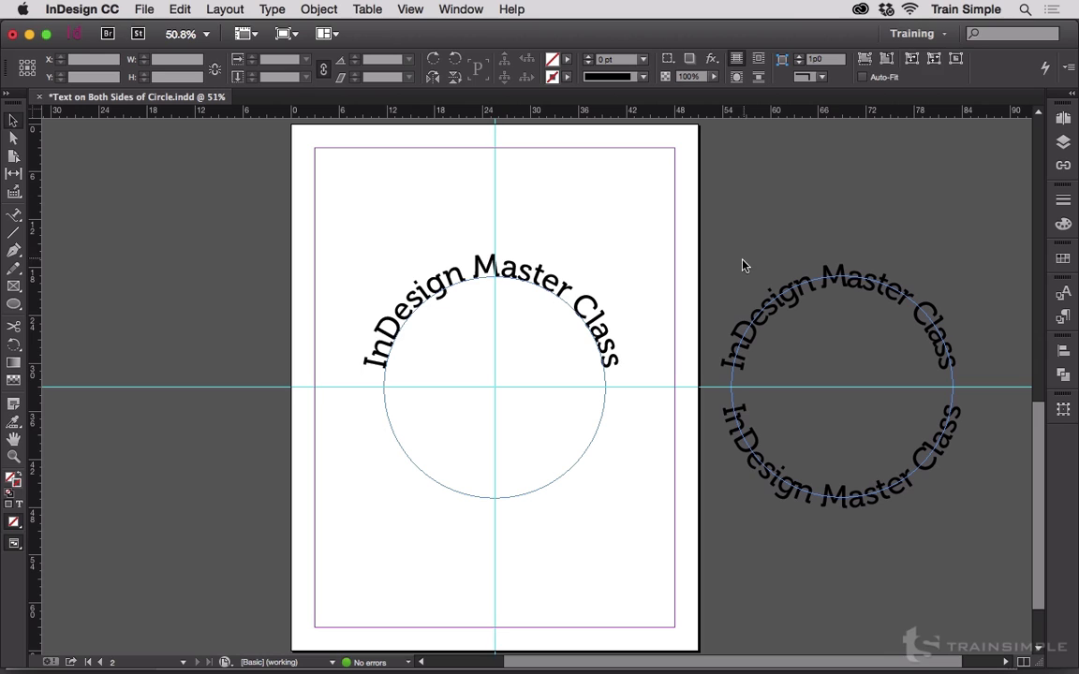
pyautogui.click(795, 509)
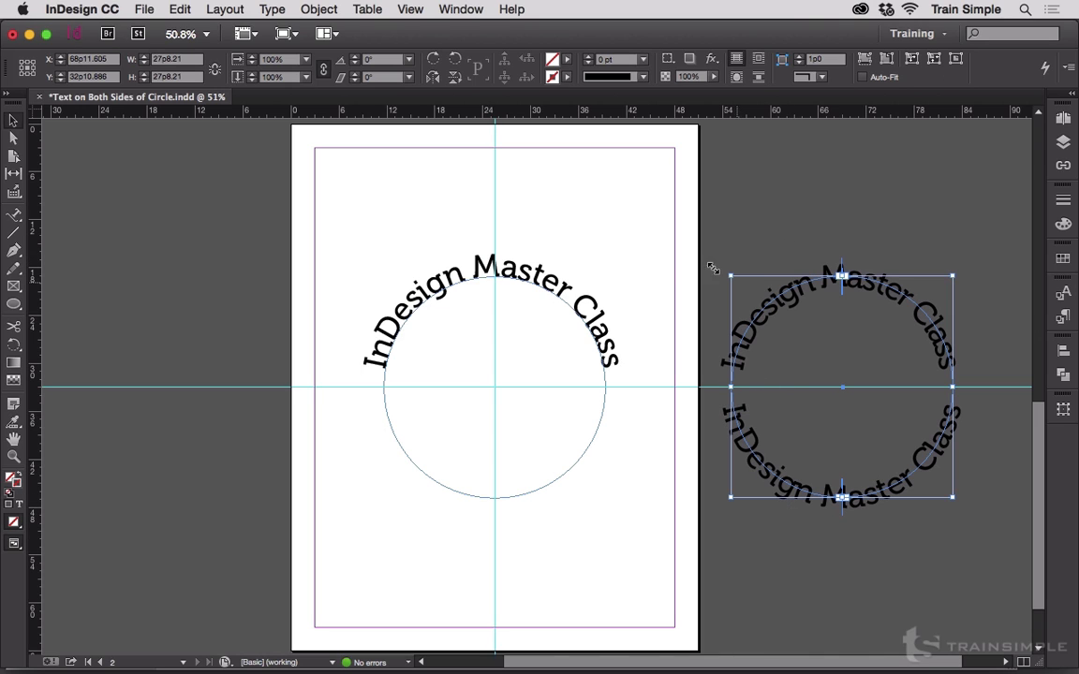
pyautogui.press('t')
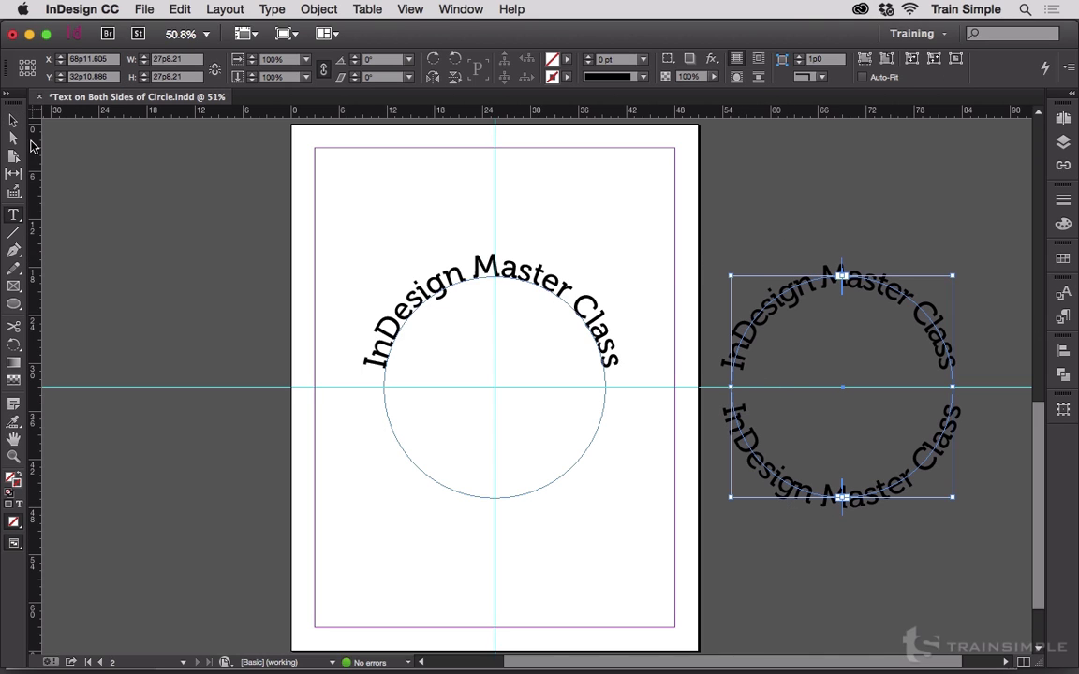
pyautogui.click(1065, 294)
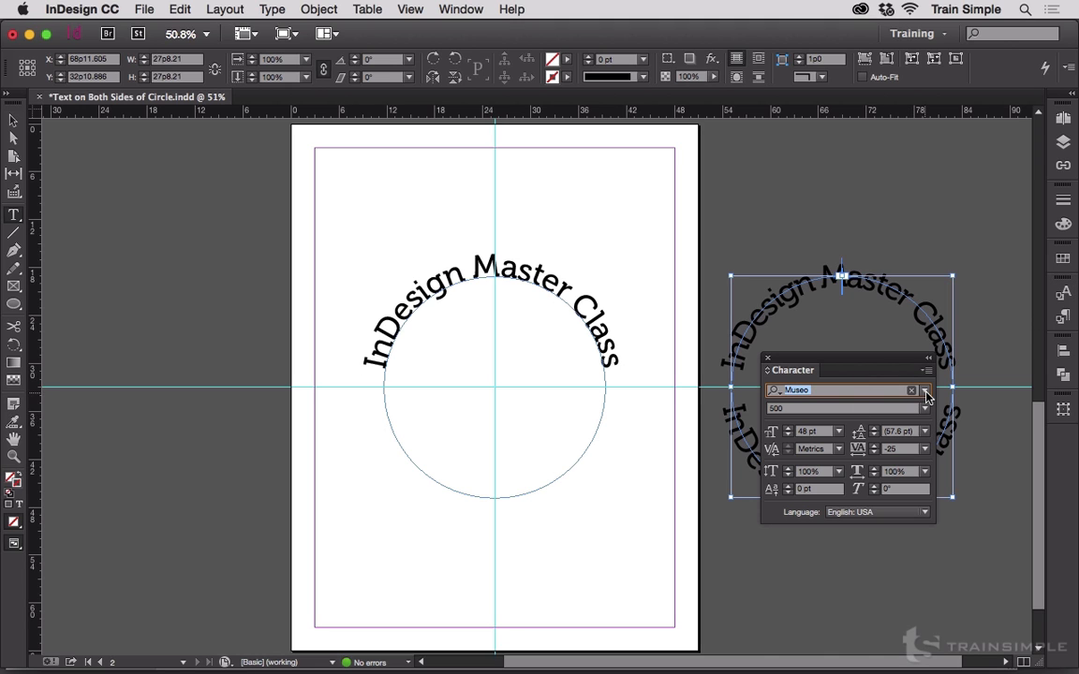
pyautogui.click(925, 396)
pyautogui.click(783, 300)
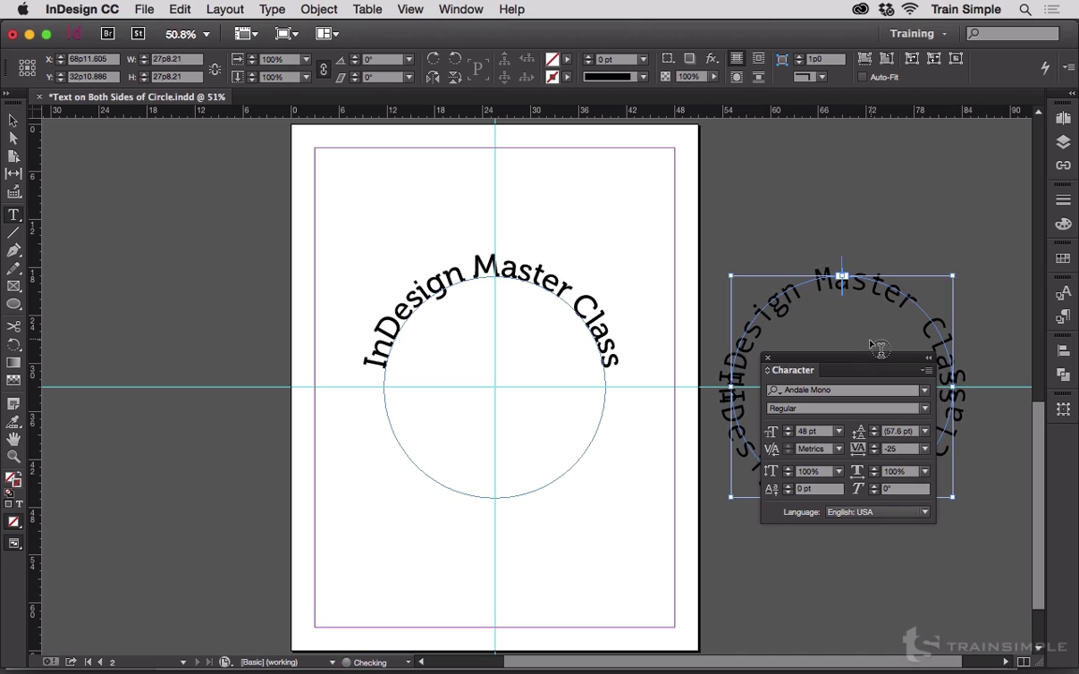
# Reduce the font size of both pasteboard circles' text to 38 pt, keeping the character settings clear of the text
pyautogui.click(787, 436)
pyautogui.click(787, 435)
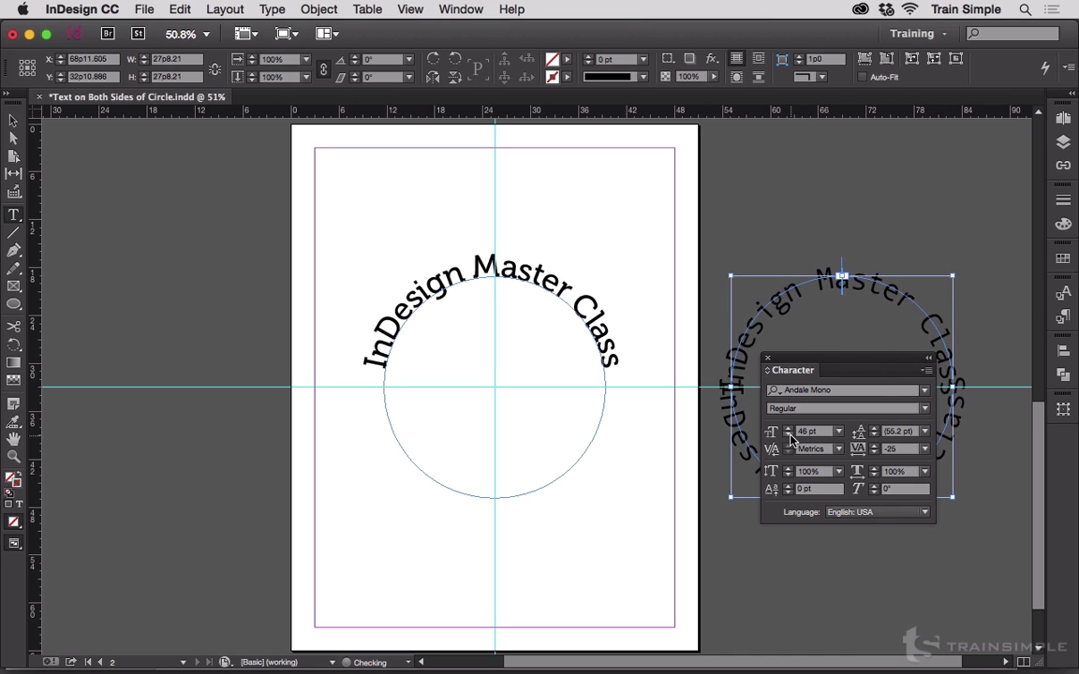
pyautogui.click(789, 436)
pyautogui.click(789, 436)
pyautogui.click(789, 436)
pyautogui.click(788, 436)
pyautogui.click(788, 436)
pyautogui.click(788, 437)
pyautogui.click(789, 437)
pyautogui.click(789, 437)
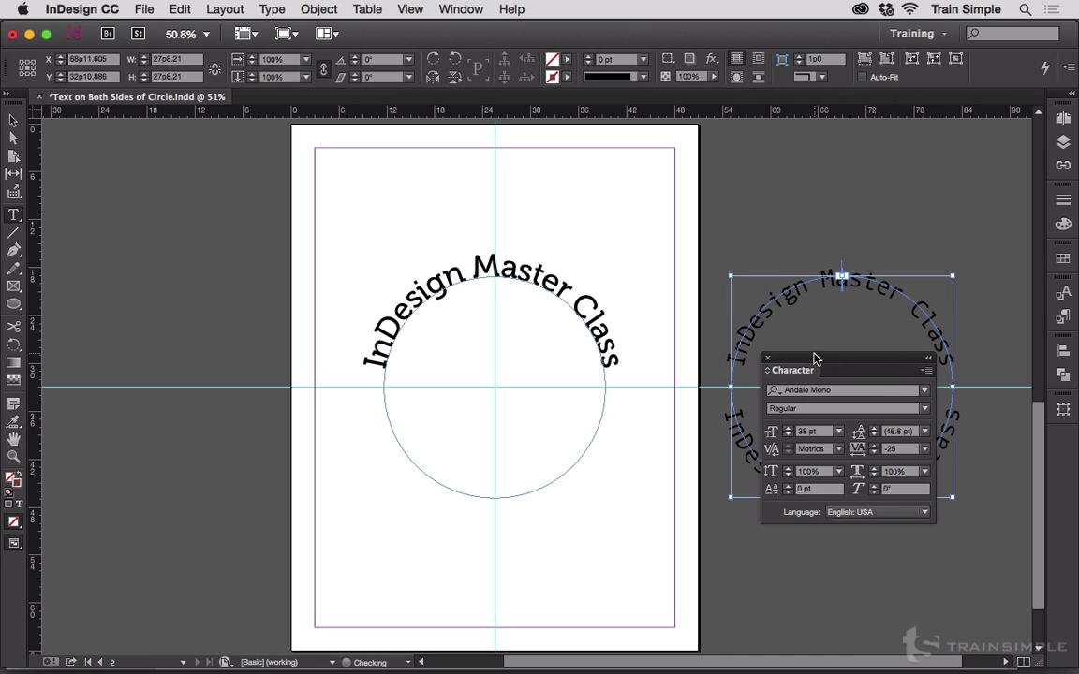
pyautogui.moveTo(815, 358); pyautogui.dragTo(562, 443)
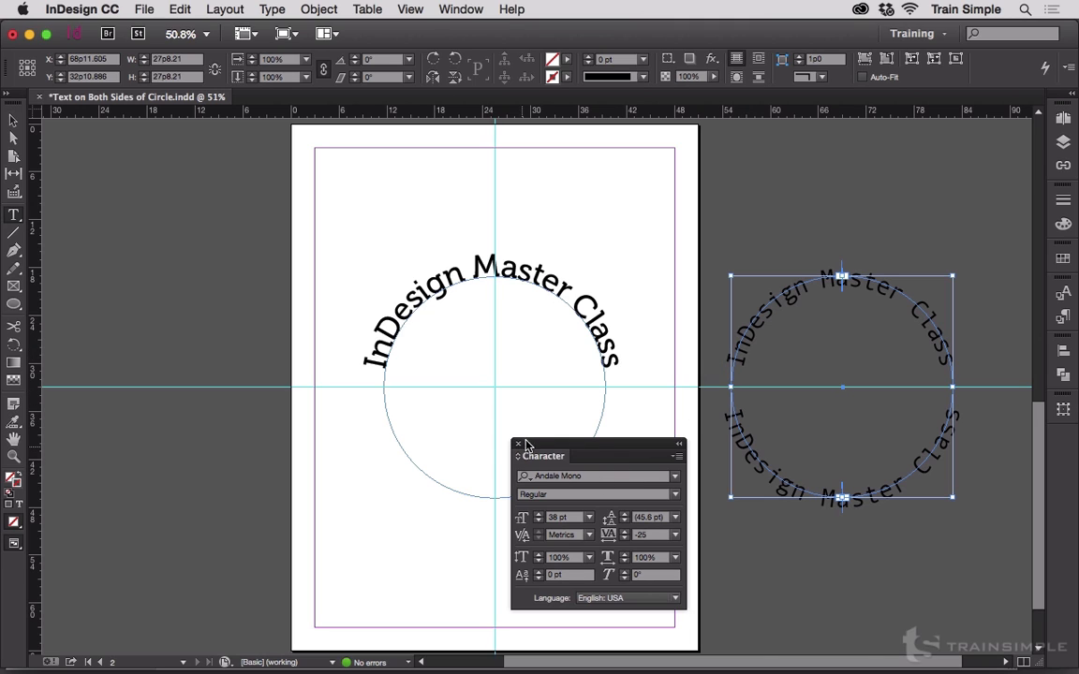
pyautogui.moveTo(528, 447); pyautogui.dragTo(752, 494)
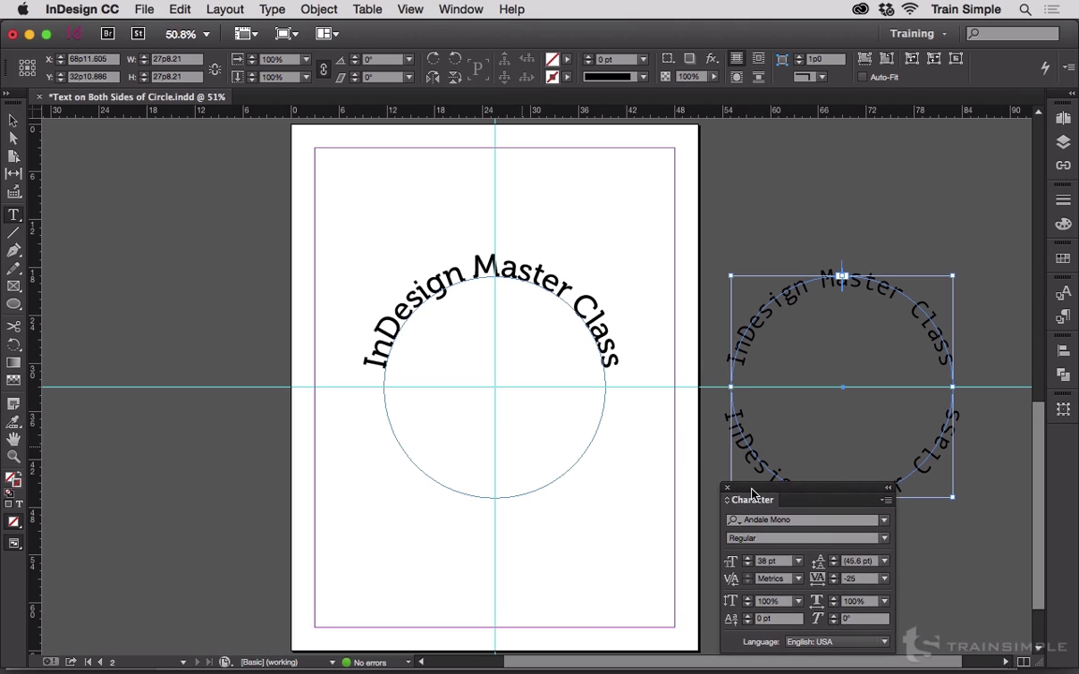
# Undo the font and size changes on the pasteboard circles and close the character settings
pyautogui.press('super+shift+period')
pyautogui.press('super+shift+period')
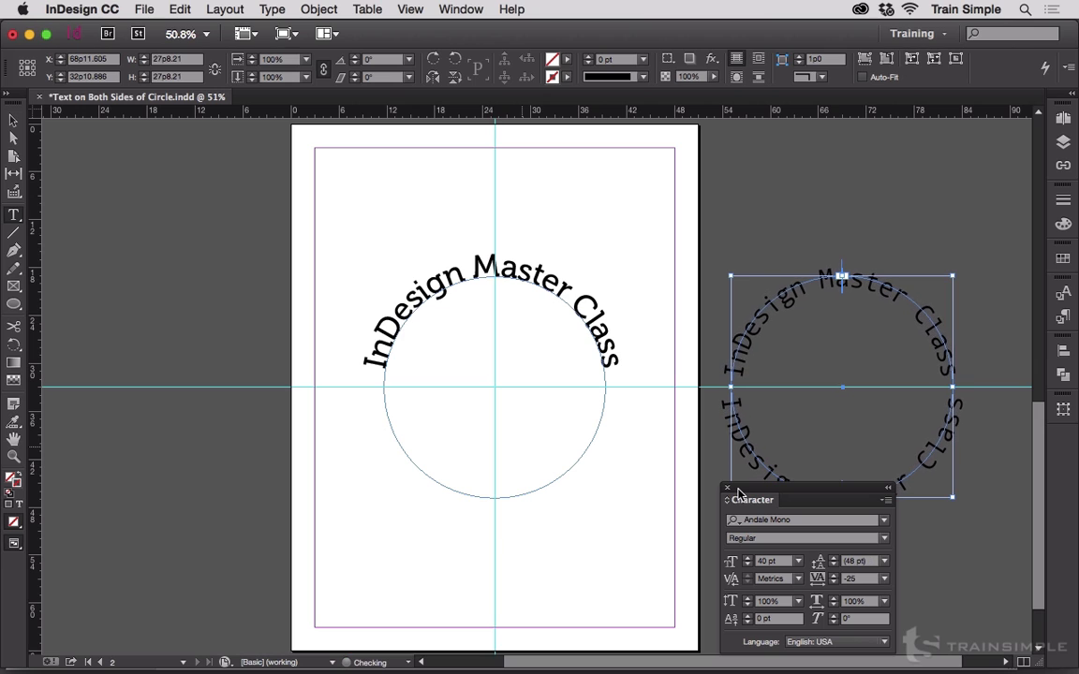
pyautogui.press('super+shift+period')
pyautogui.press('super+shift+period')
pyautogui.press('super+shift+period')
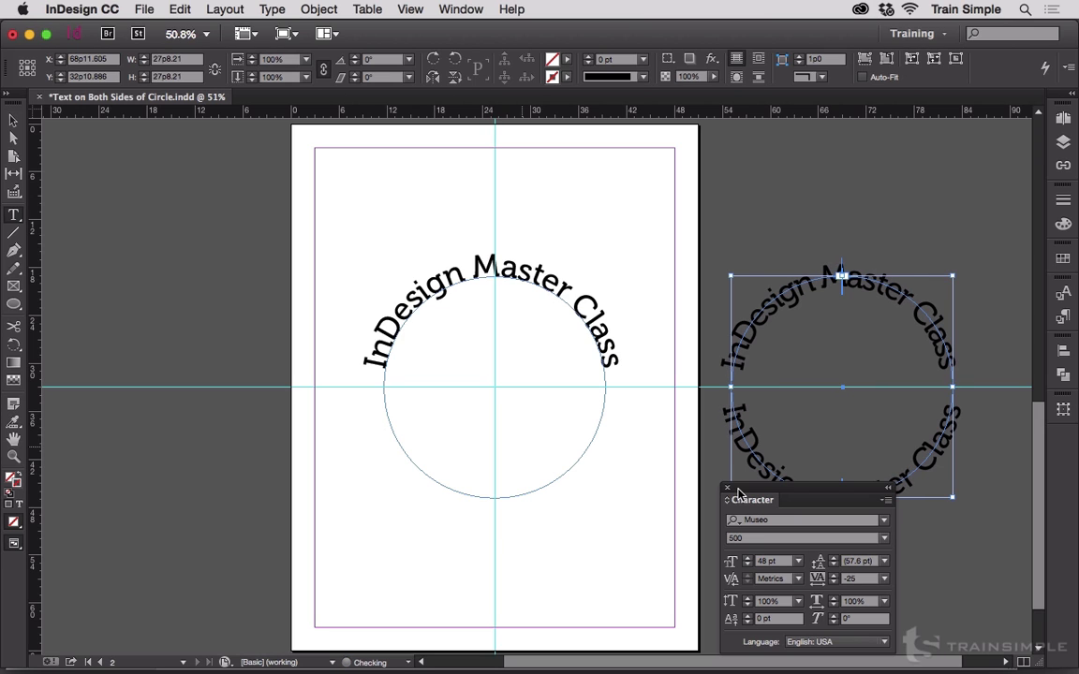
pyautogui.click(726, 489)
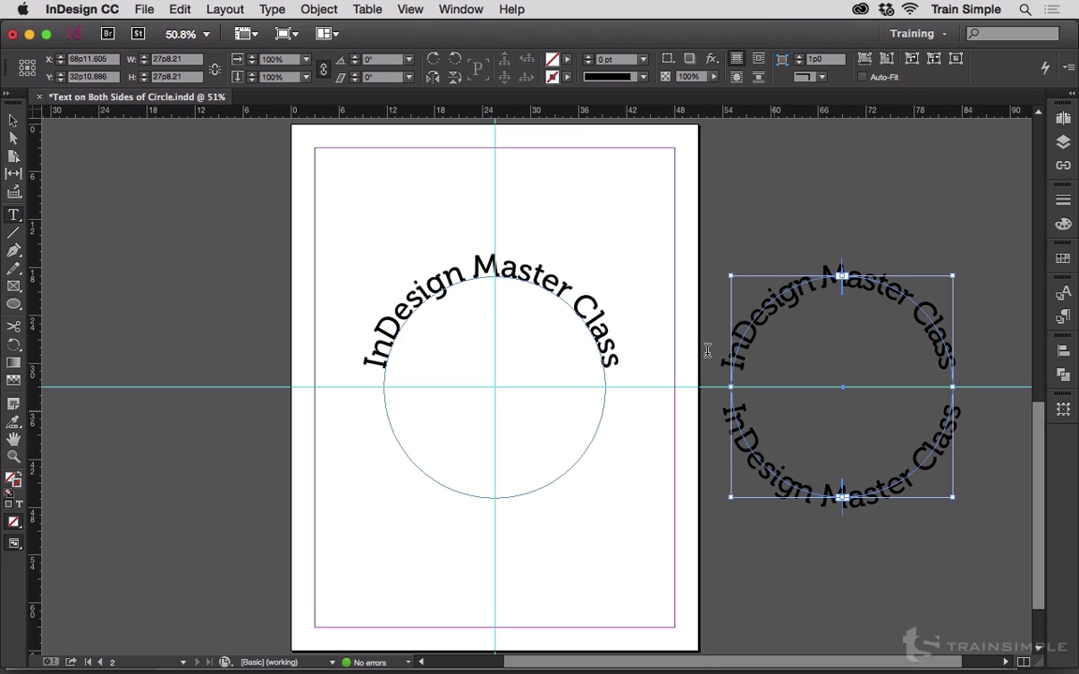
# With nothing selected, draw a circle about 33p6 in diameter centered on the guide intersection, enclosing the top text
pyautogui.click(455, 277)
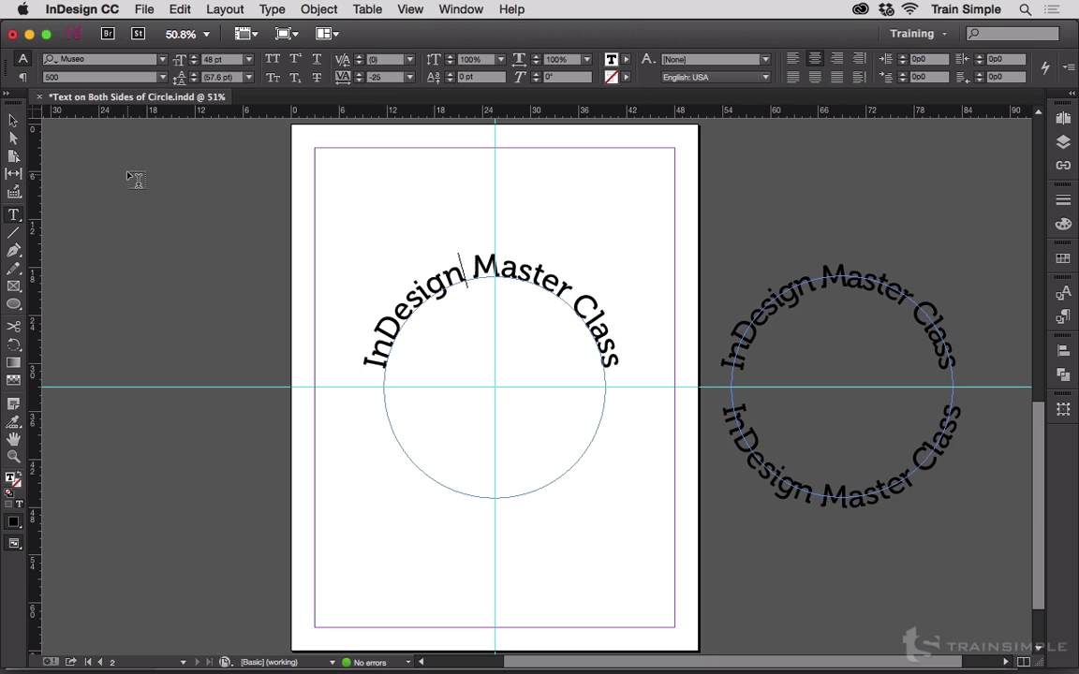
pyautogui.click(13, 120)
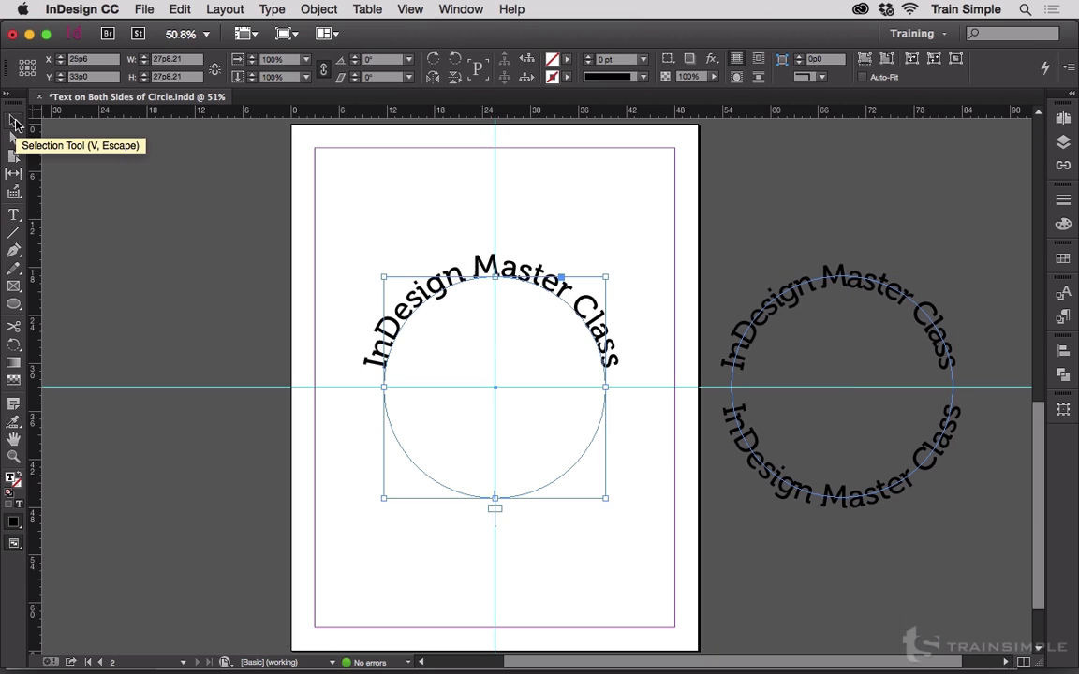
pyautogui.click(356, 298)
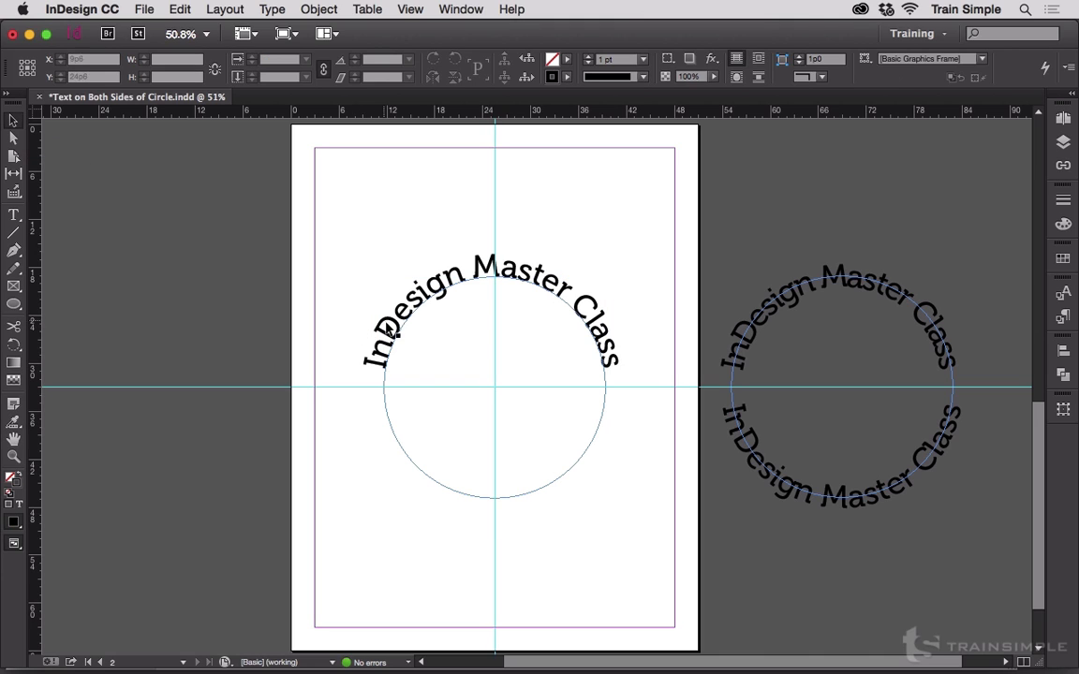
pyautogui.click(13, 303)
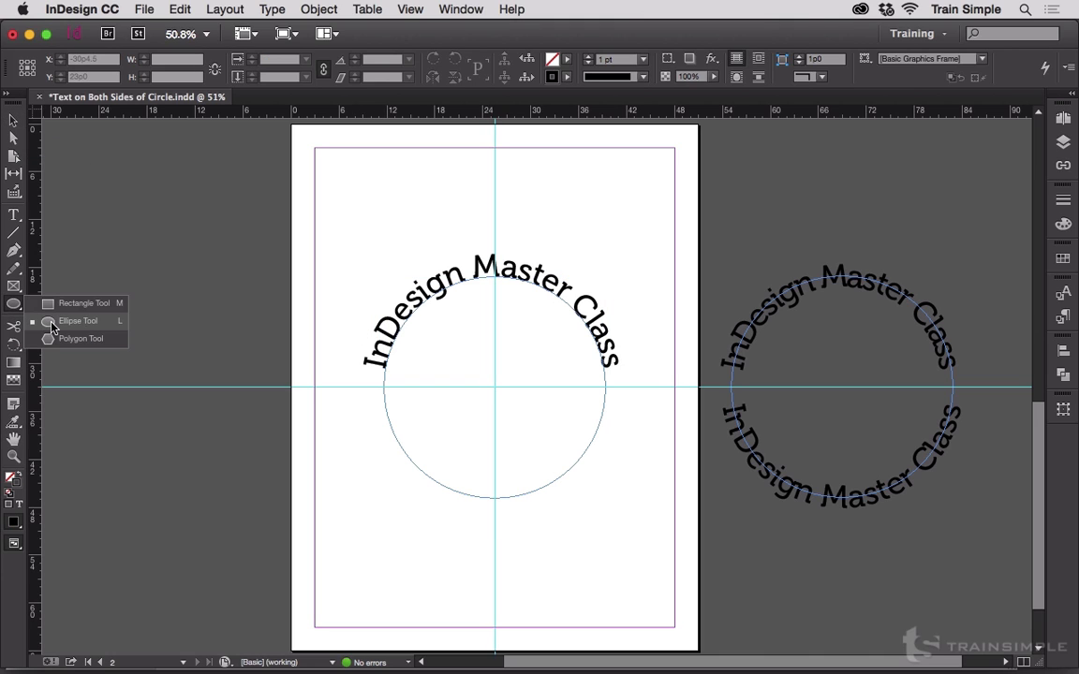
pyautogui.click(51, 323)
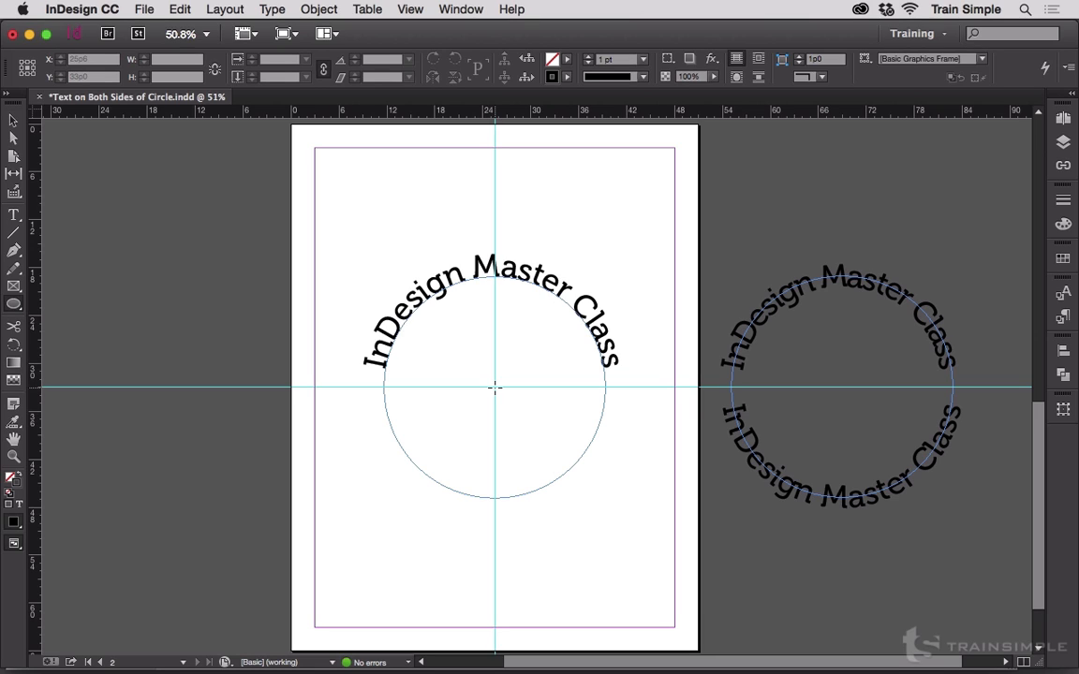
pyautogui.moveTo(494, 387)
pyautogui.mouseDown()
pyautogui.moveTo(586, 313)
pyautogui.moveTo(553, 298)
pyautogui.moveTo(605, 259)
pyautogui.moveTo(550, 307)
pyautogui.mouseUp()
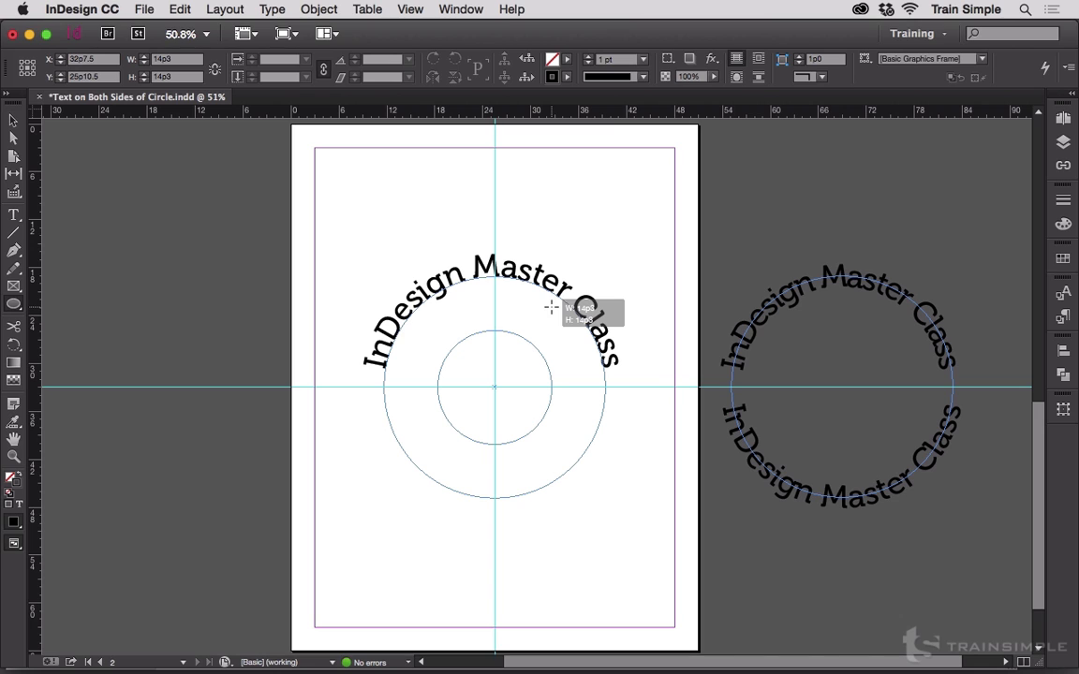
pyautogui.moveTo(550, 307); pyautogui.dragTo(629, 239)
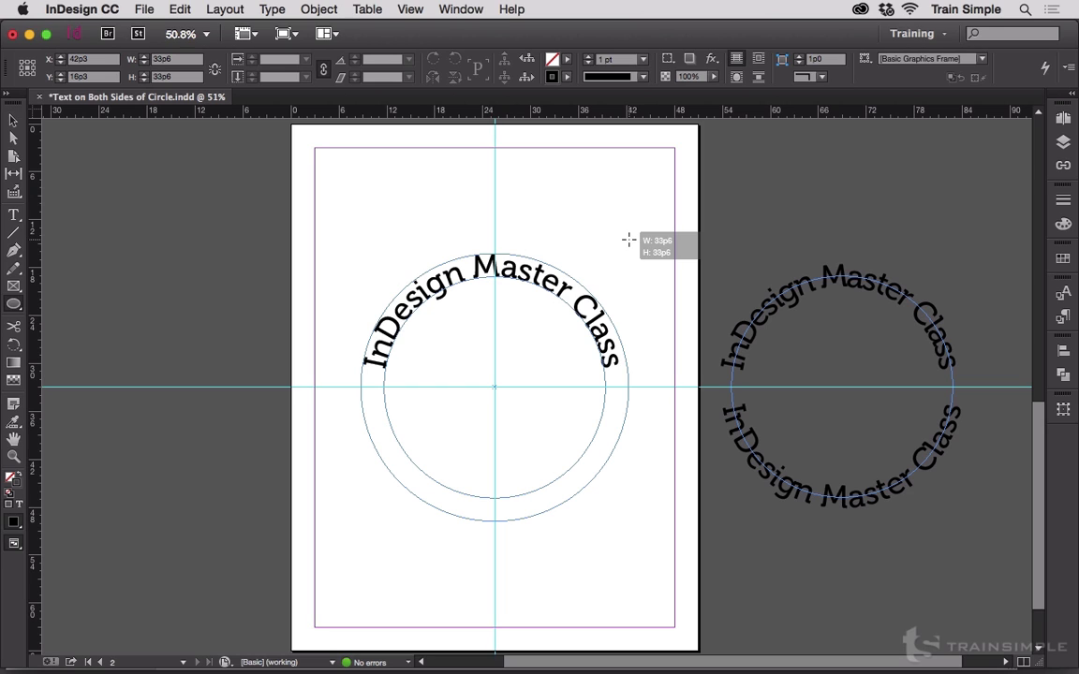
pyautogui.moveTo(628, 240); pyautogui.dragTo(629, 240)
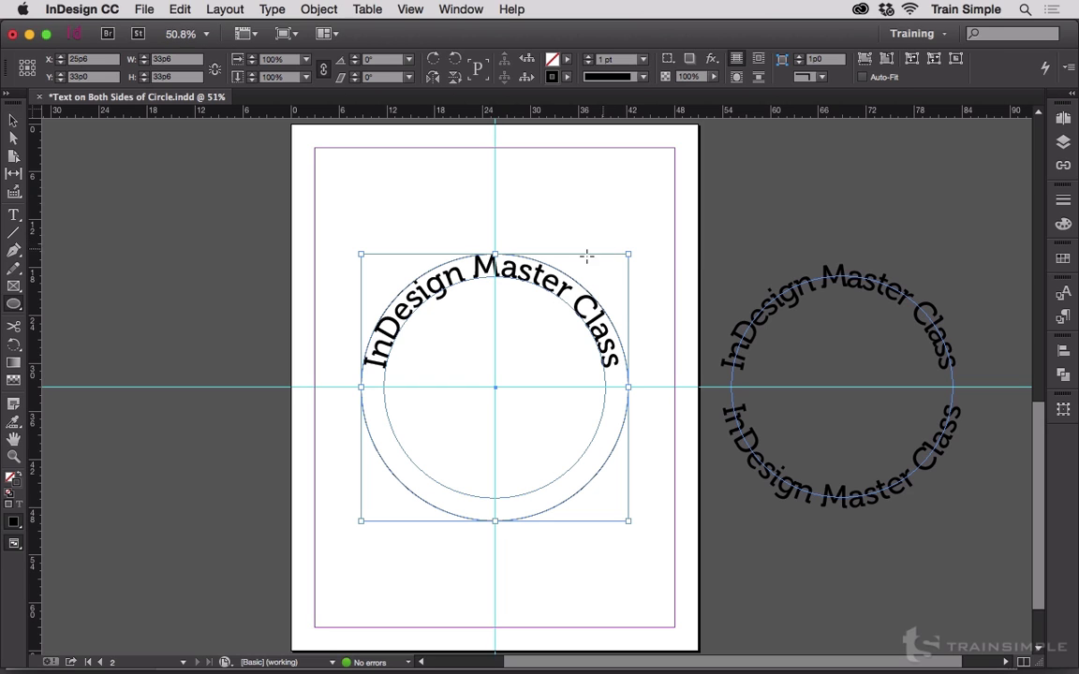
# Set the new outer circle's stroke color to None
pyautogui.click(1062, 258)
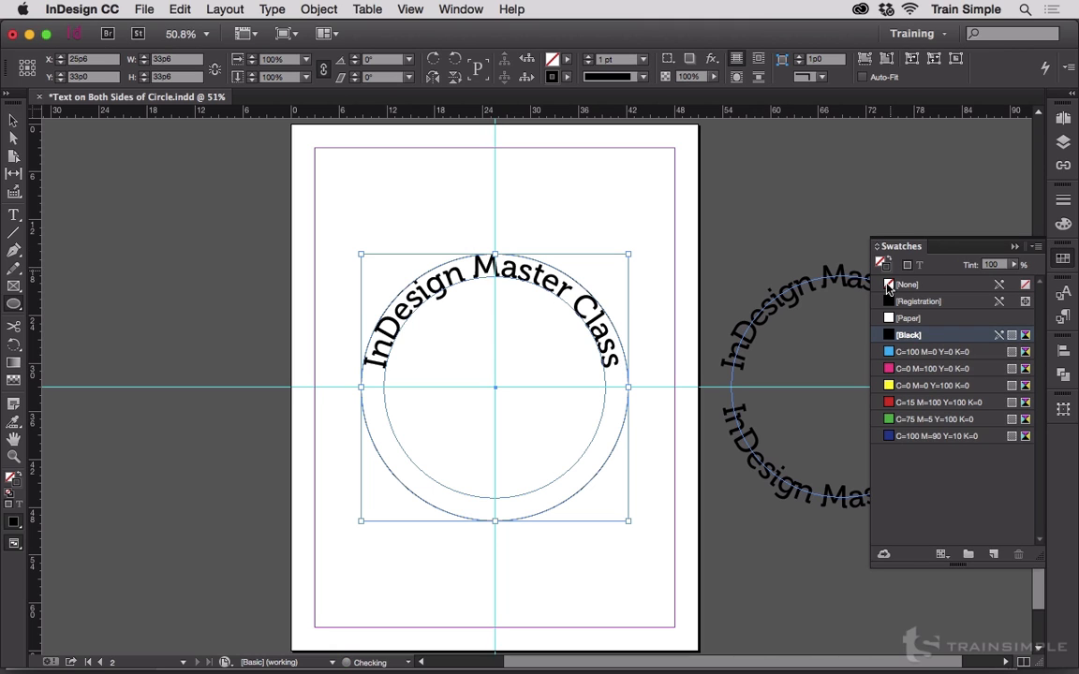
pyautogui.click(889, 284)
pyautogui.click(1061, 261)
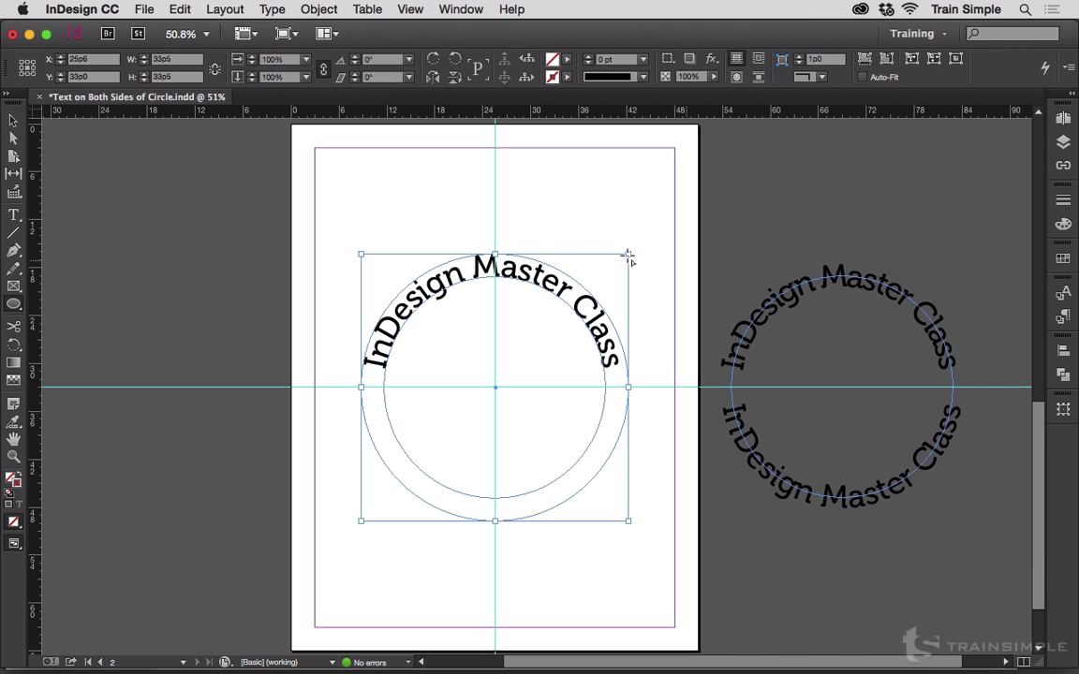
# Add path text along the outer circle, reading "With" followed by the instructor's name
pyautogui.moveTo(13, 217); pyautogui.dragTo(84, 231)
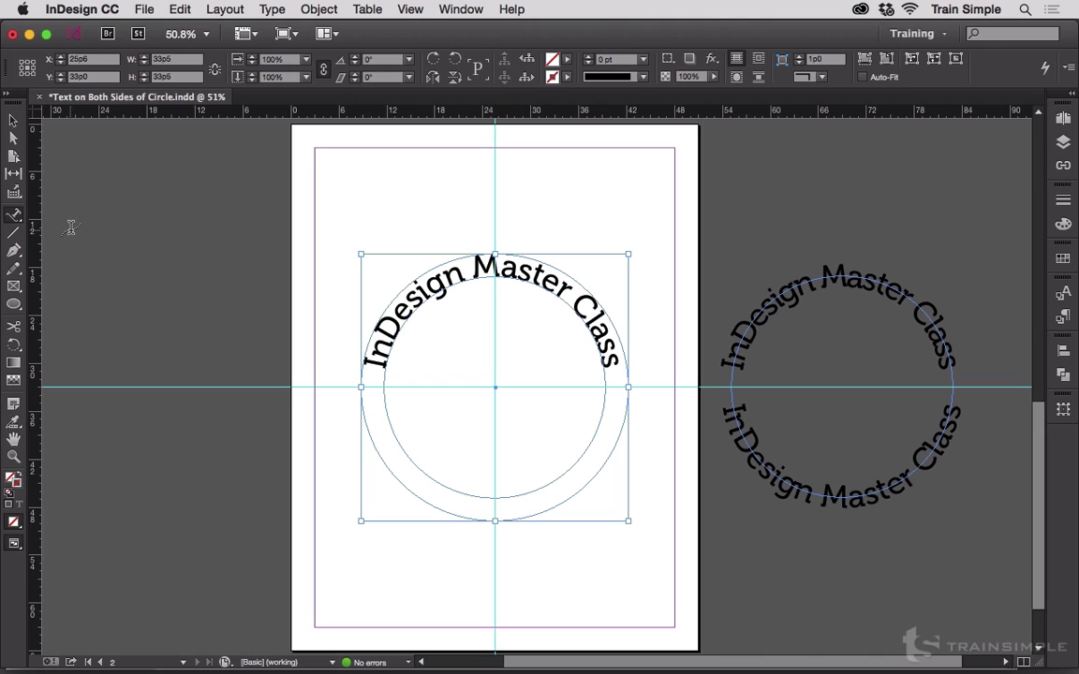
pyautogui.click(494, 251)
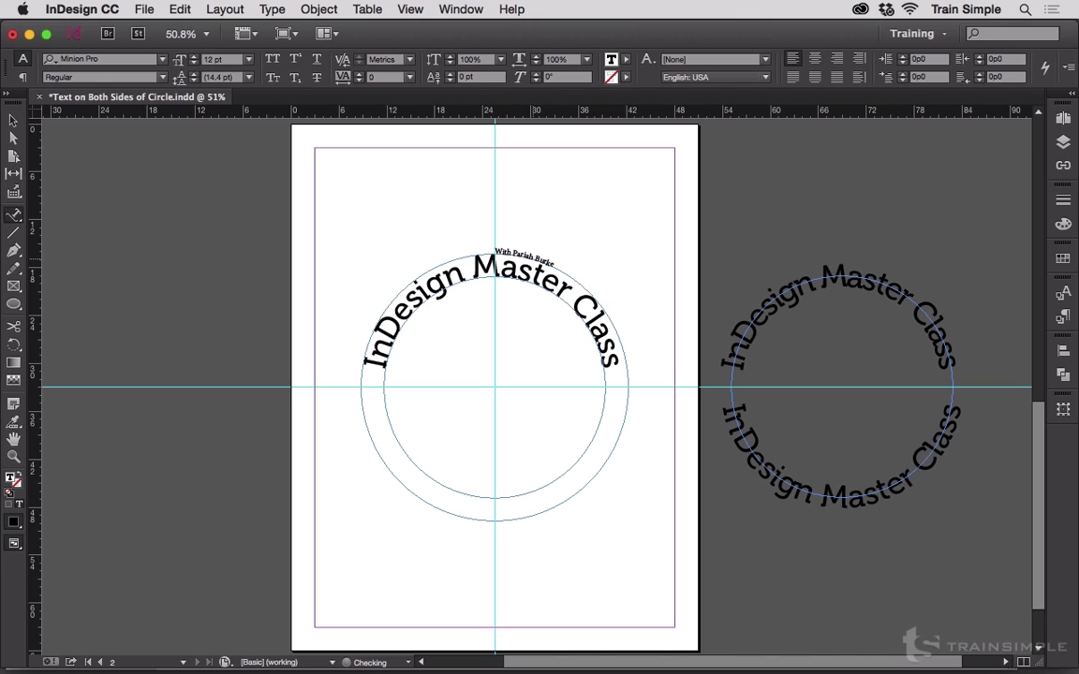
# Center the outer circle's text and apply the Circle Text paragraph style to it
pyautogui.click(822, 56)
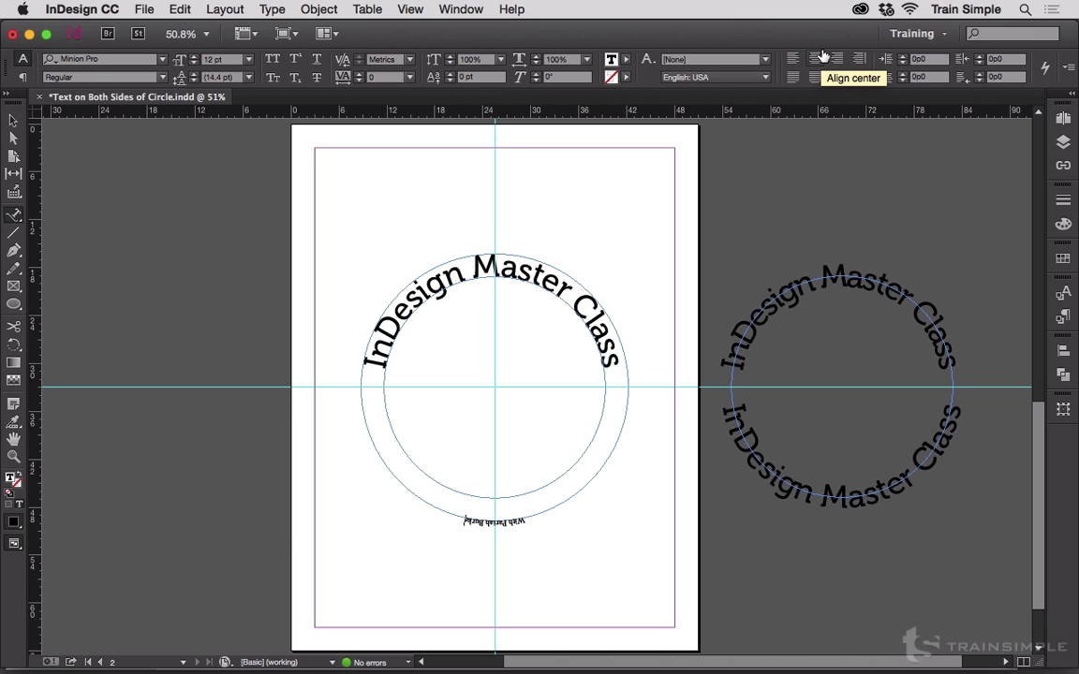
pyautogui.click(1060, 317)
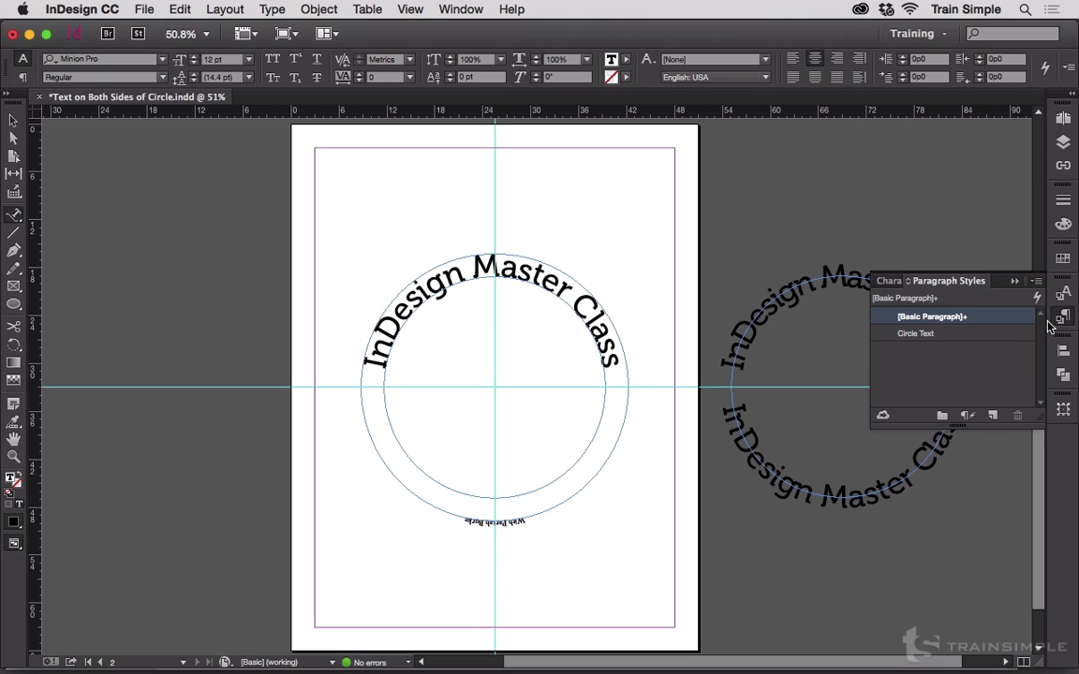
pyautogui.click(927, 335)
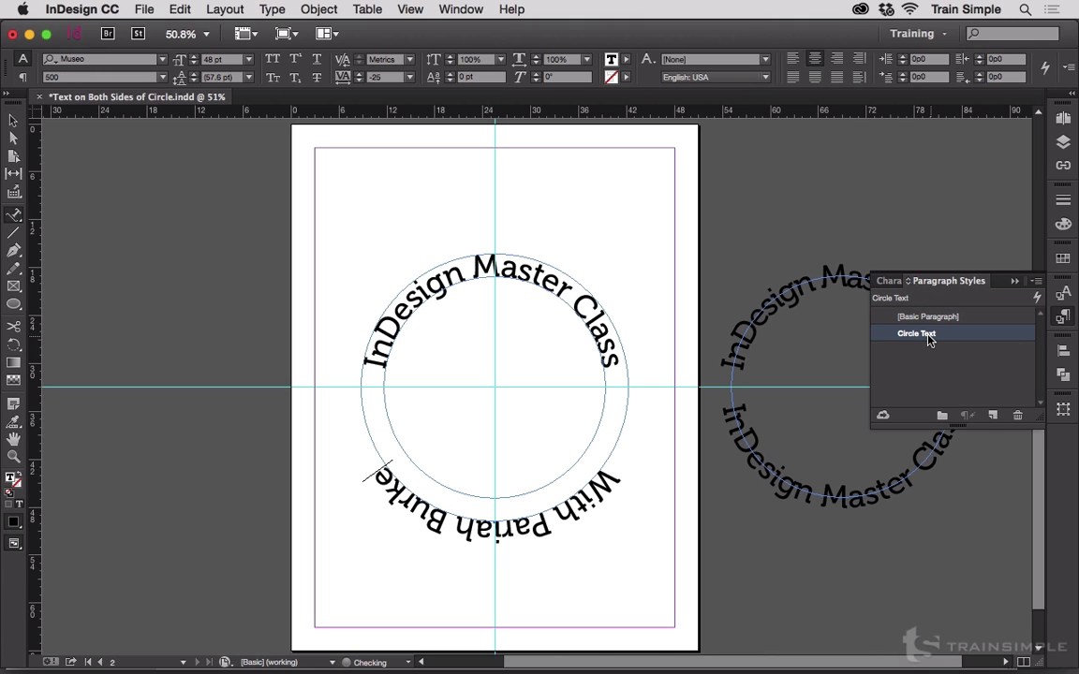
# Flip the outer circle's text to the inside of its path using the Type on a Path options, and deselect the circle
pyautogui.click(1065, 321)
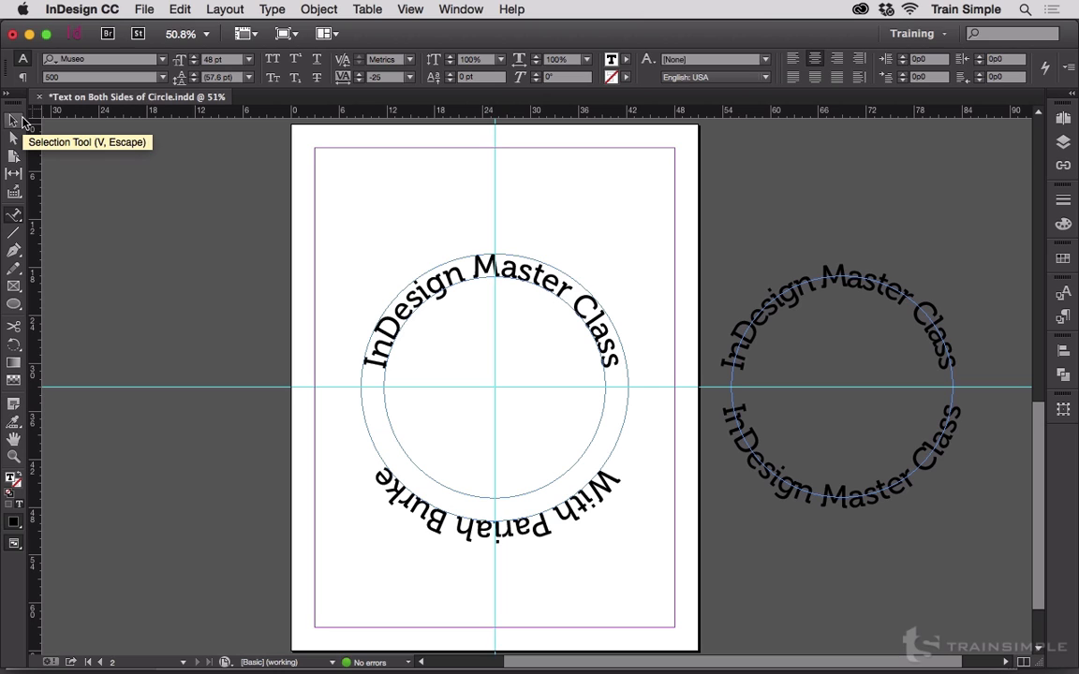
pyautogui.click(13, 120)
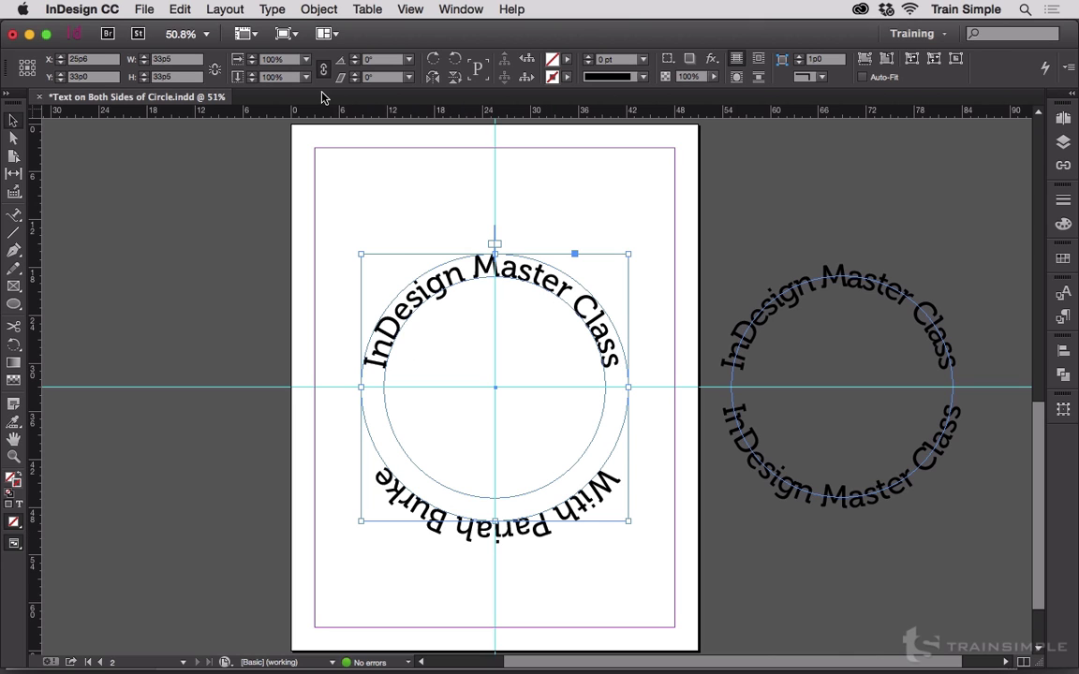
pyautogui.click(271, 9)
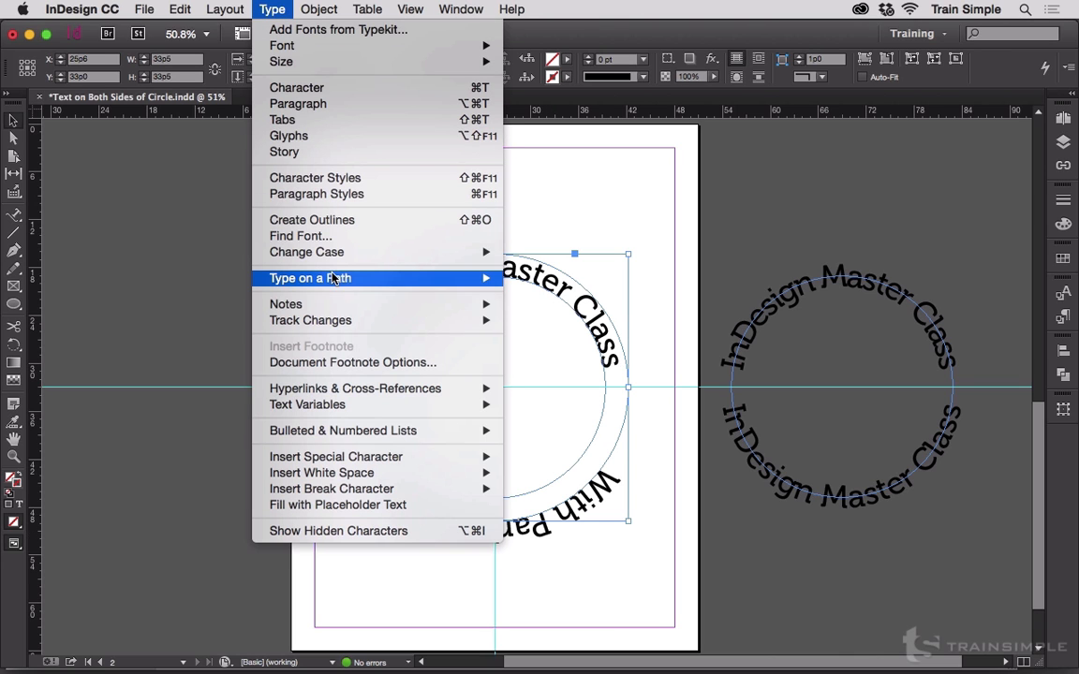
pyautogui.moveTo(403, 278)
pyautogui.click(541, 279)
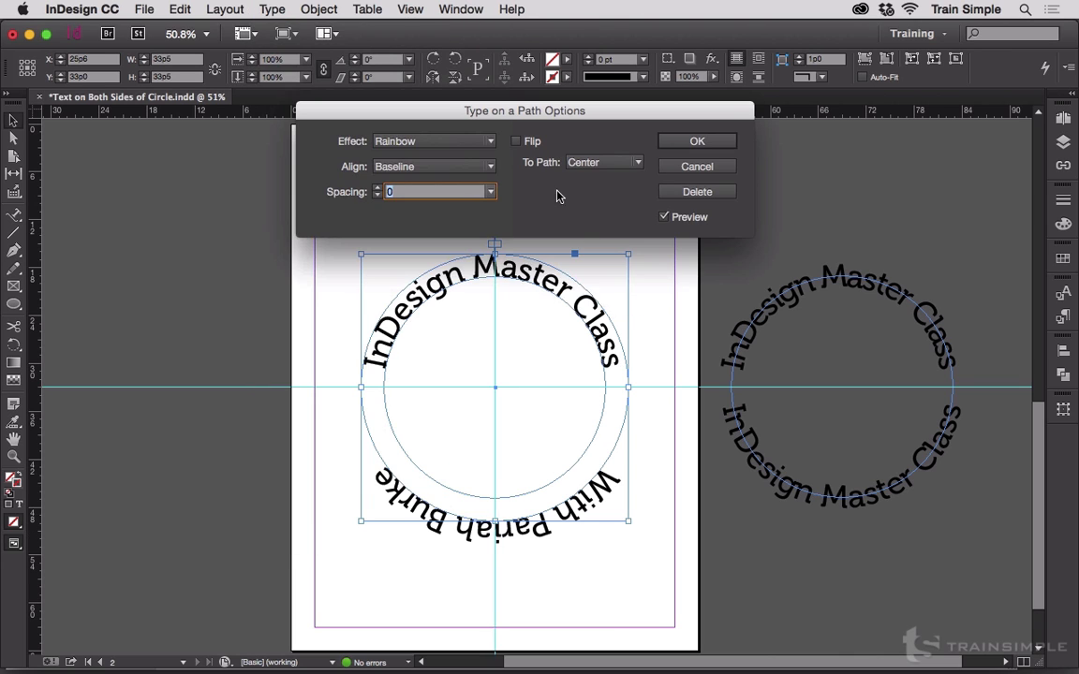
pyautogui.click(516, 140)
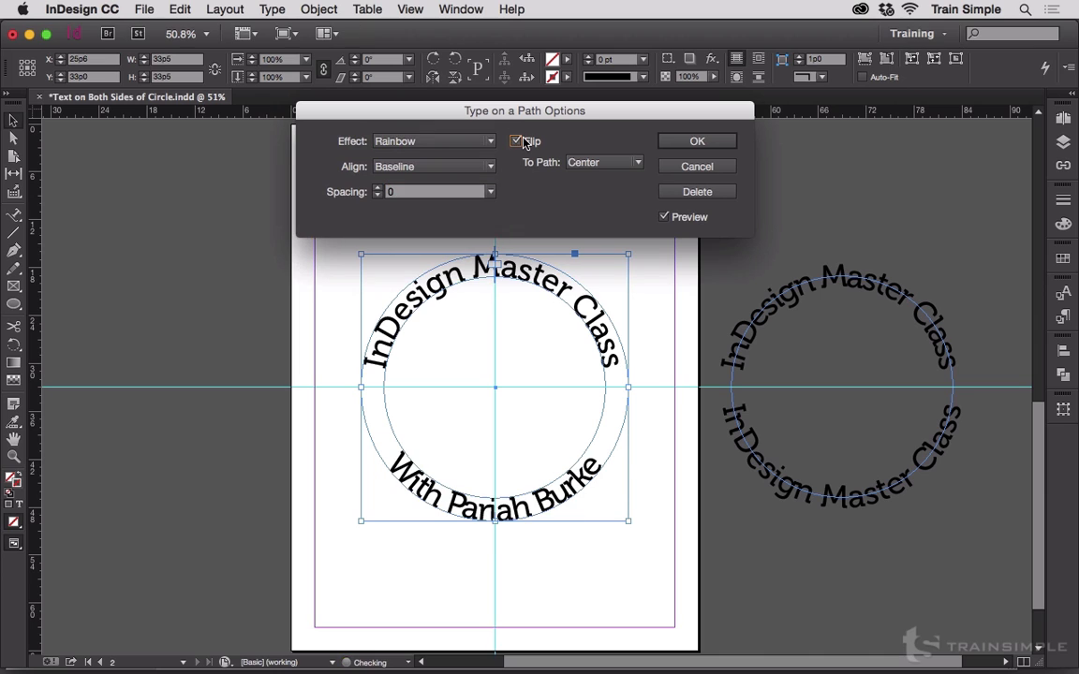
pyautogui.click(696, 141)
pyautogui.click(680, 256)
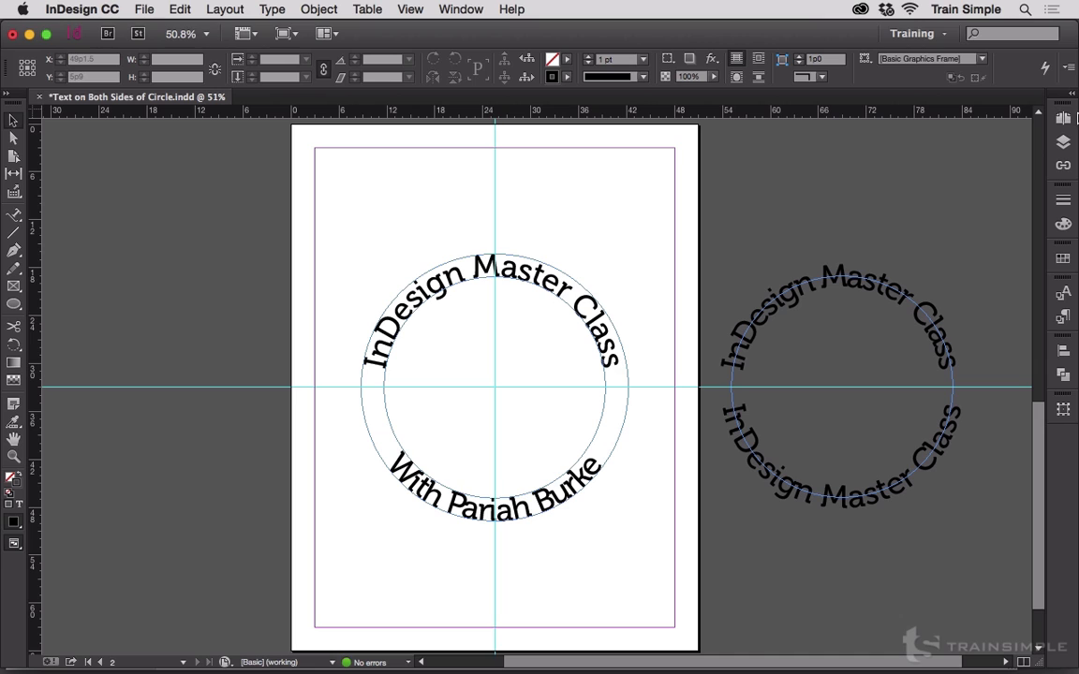
# Go to the document's first page and view its circular badge in Preview mode without guides and frame edges
pyautogui.click(89, 661)
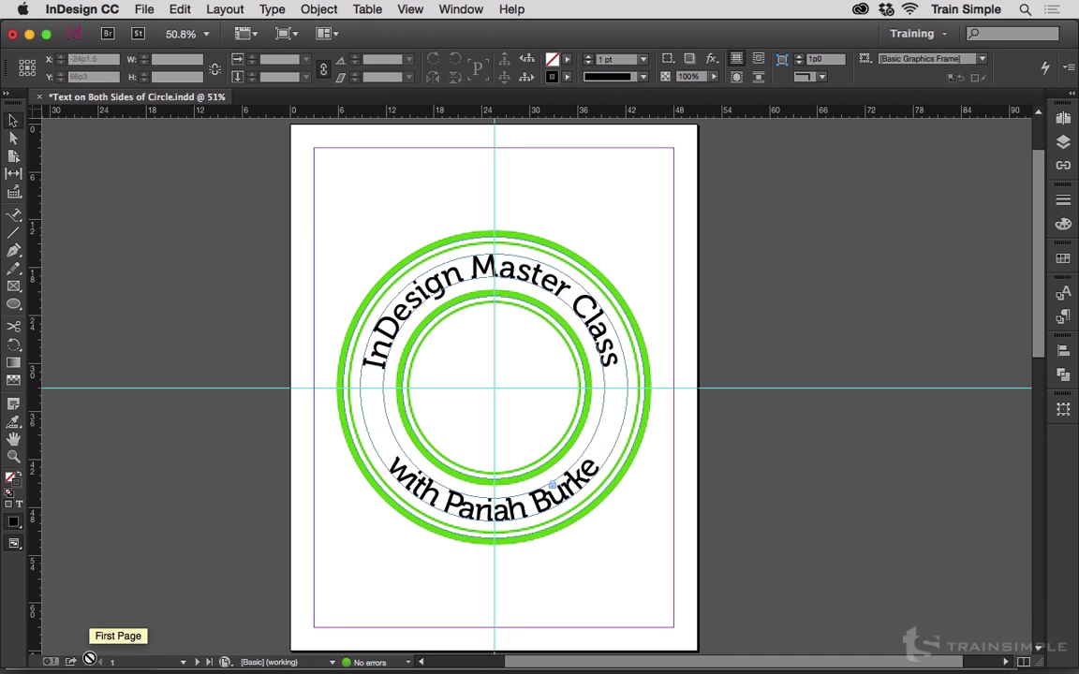
pyautogui.press('w')
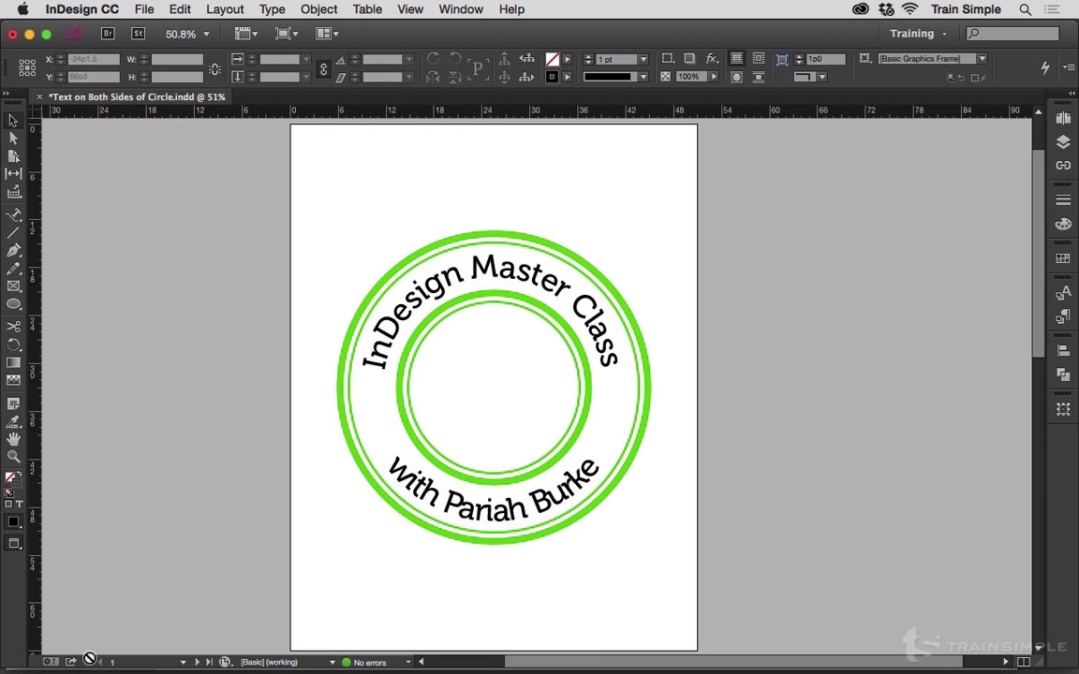